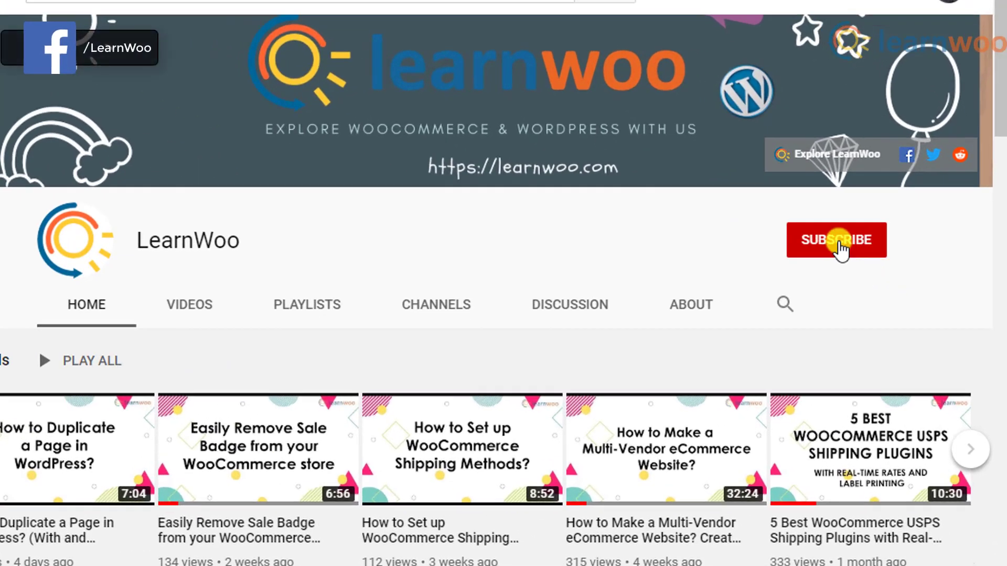
Step: Subscribe to the LearnWoo YouTube channel with notifications set to All
{"action": "left_click", "coordinate": [841, 242]}
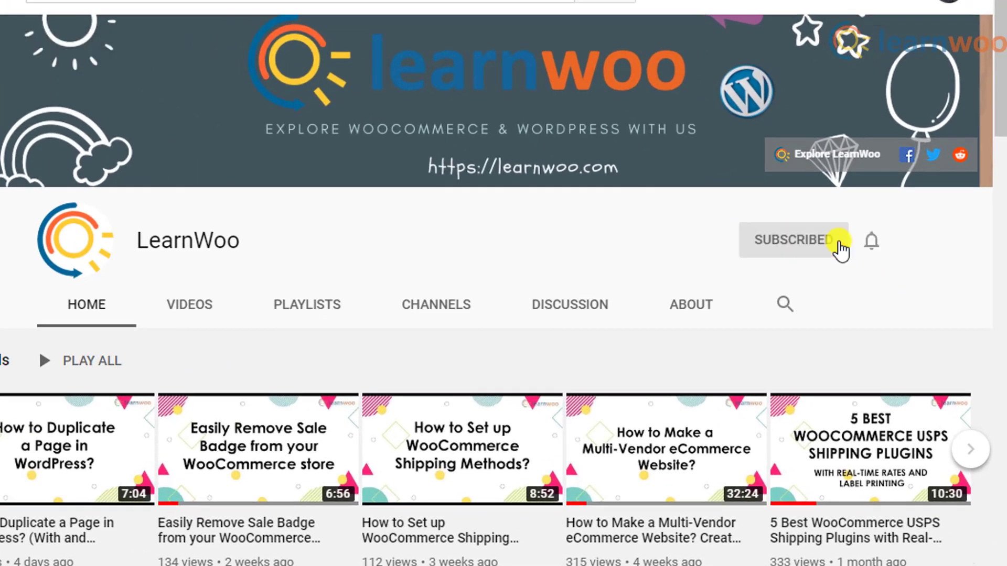
{"action": "left_click", "coordinate": [870, 242]}
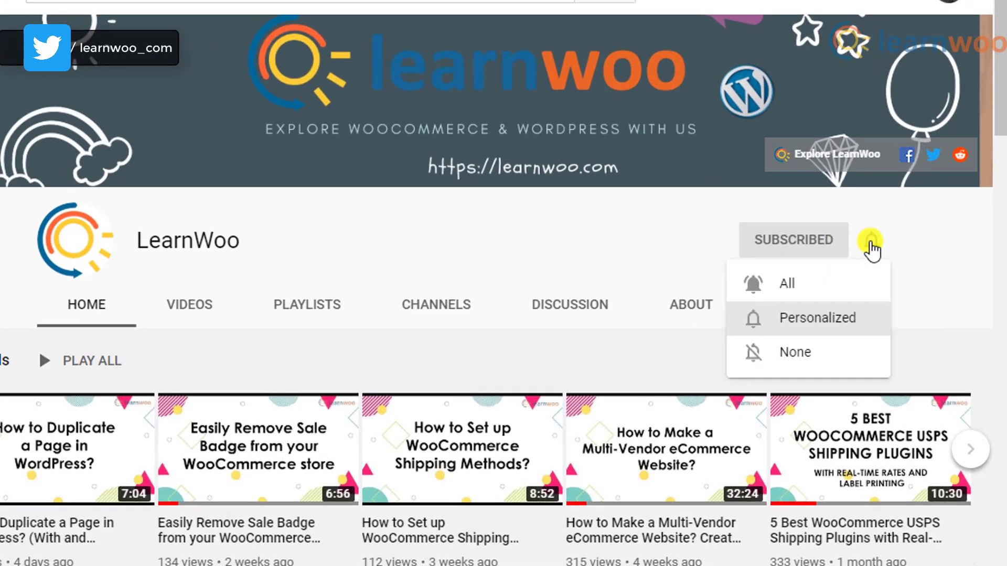
{"action": "left_click", "coordinate": [860, 286]}
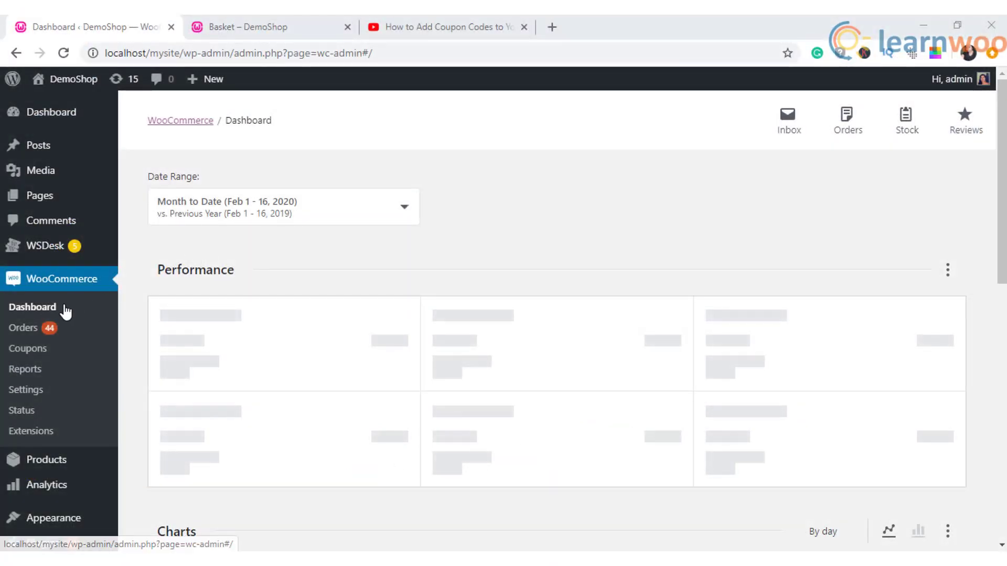
Step: Open the Coupons list, then scroll General settings down to the Enable coupons checkbox
{"action": "left_click", "coordinate": [47, 351]}
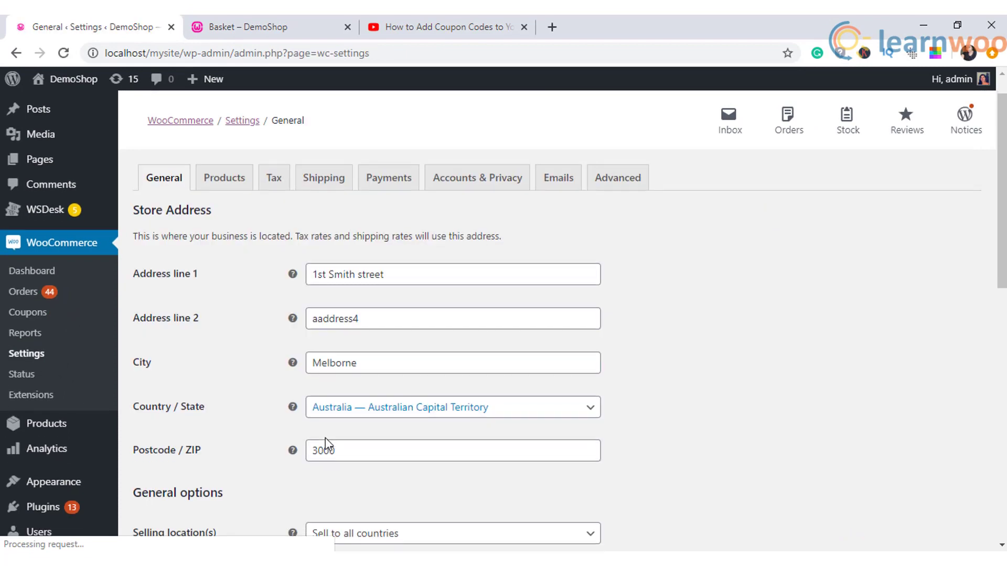
{"action": "scroll", "coordinate": [325, 439], "scroll_direction": "down", "scroll_amount": 4}
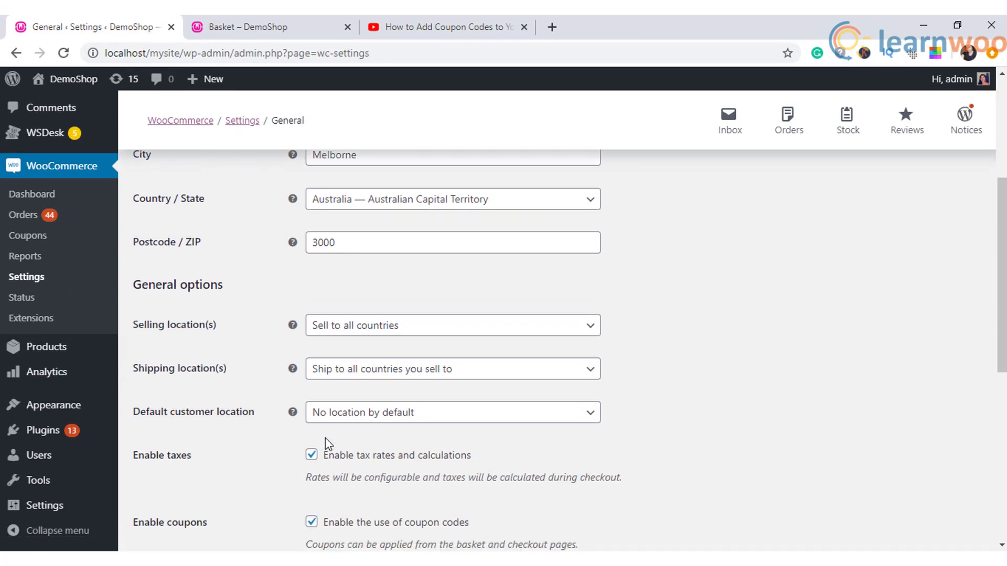
{"action": "scroll", "coordinate": [325, 438], "scroll_direction": "down", "scroll_amount": 2}
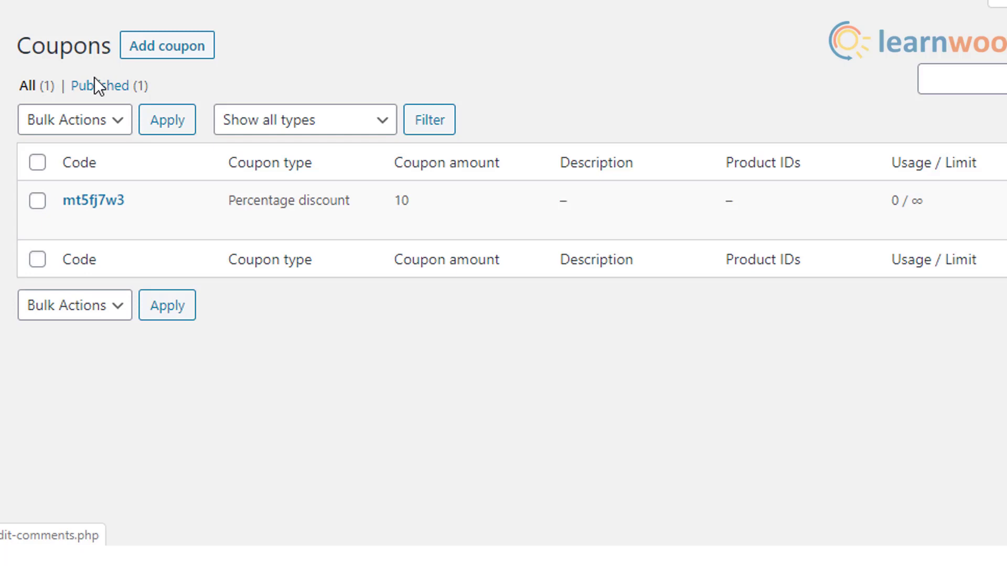
Step: Add a coupon, replace the typed code with generated HV8577ZA, and describe it 'Option Test'
{"action": "left_click", "coordinate": [206, 49]}
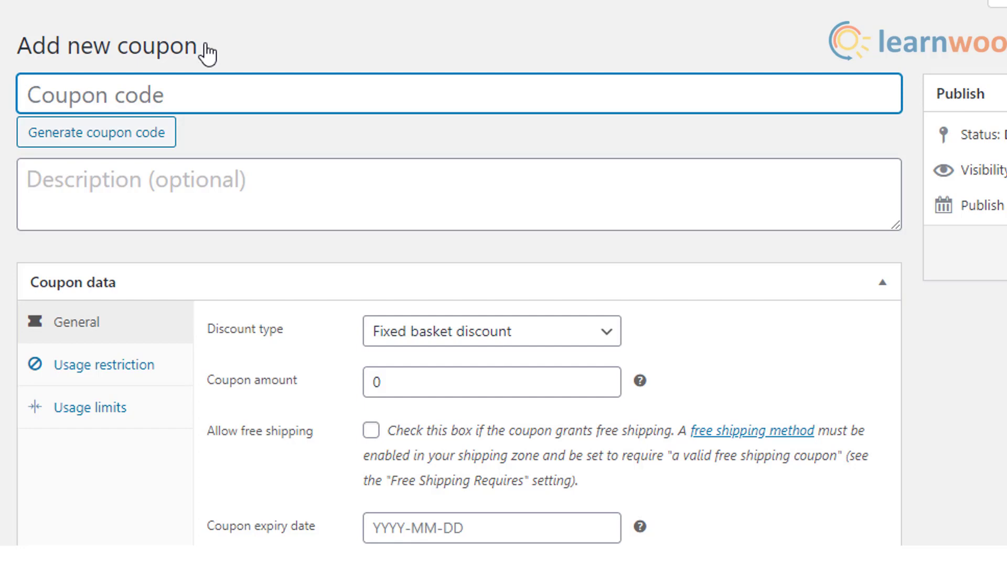
{"action": "type", "text": "FTEWTWFDS"}
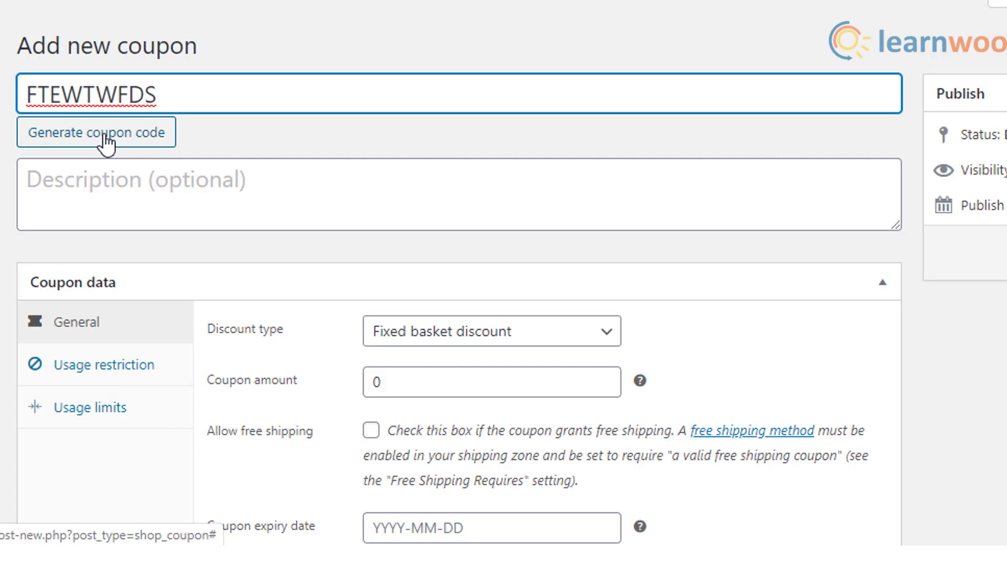
{"action": "left_click", "coordinate": [240, 189]}
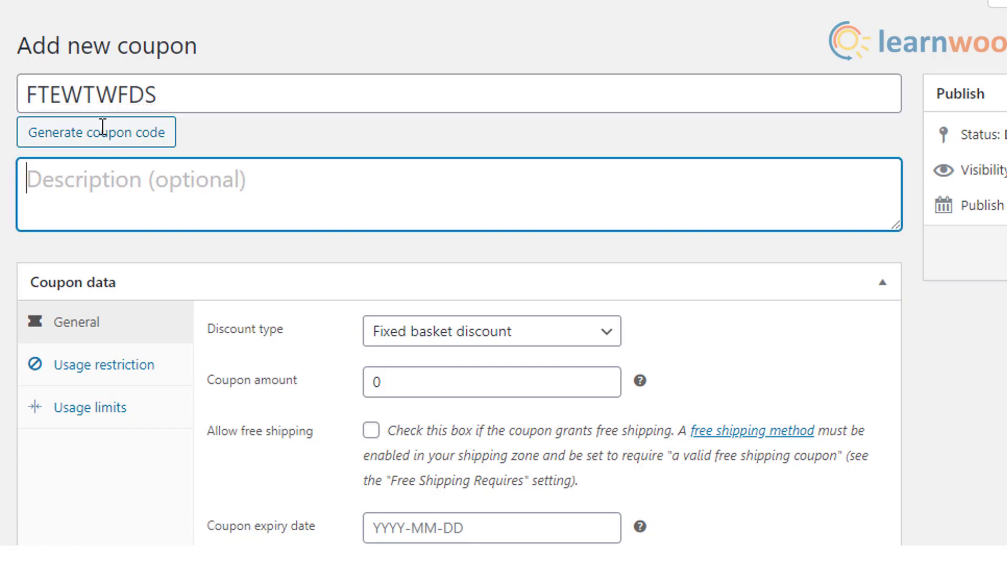
{"action": "left_click", "coordinate": [102, 131]}
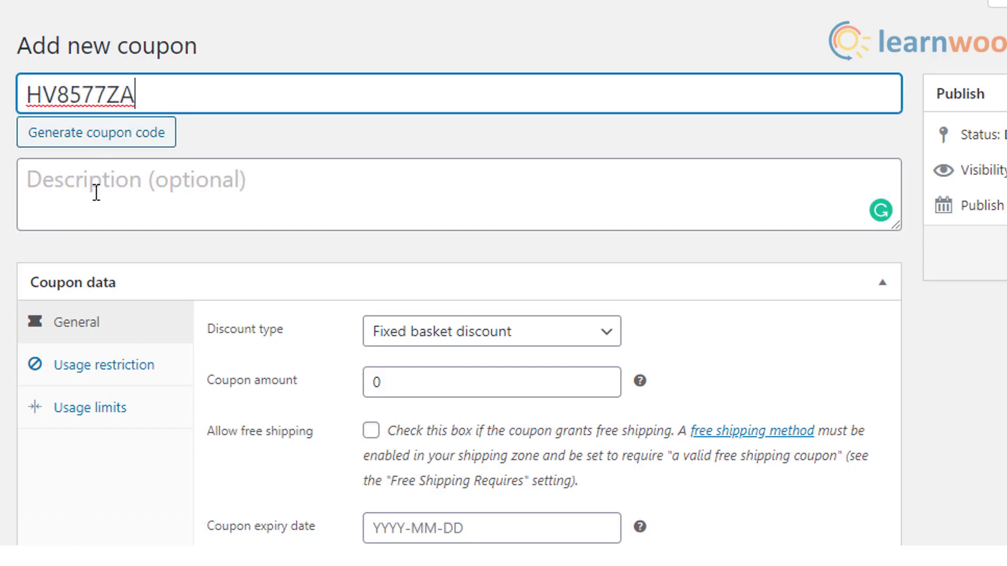
{"action": "left_click", "coordinate": [97, 192]}
{"action": "type", "text": "Option"}
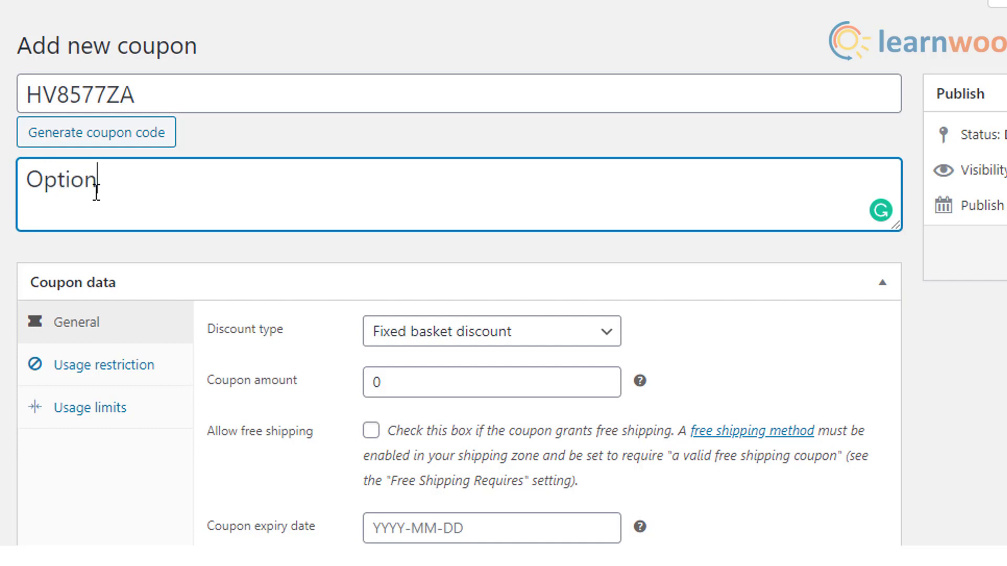
{"action": "type", "text": " Test"}
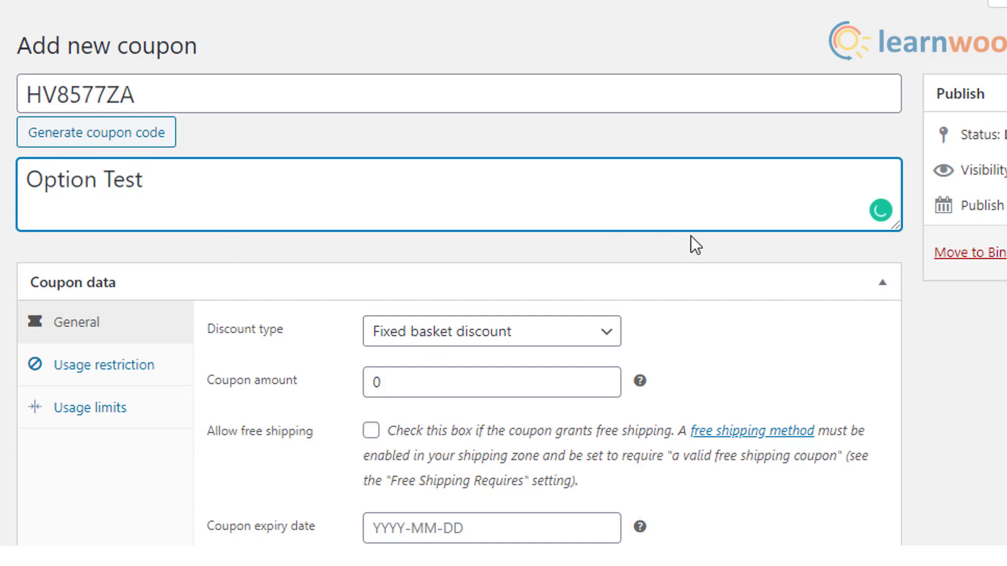
Step: Set the coupon to Percentage discount with amount 10 and publish it
{"action": "mouse_move", "coordinate": [639, 381]}
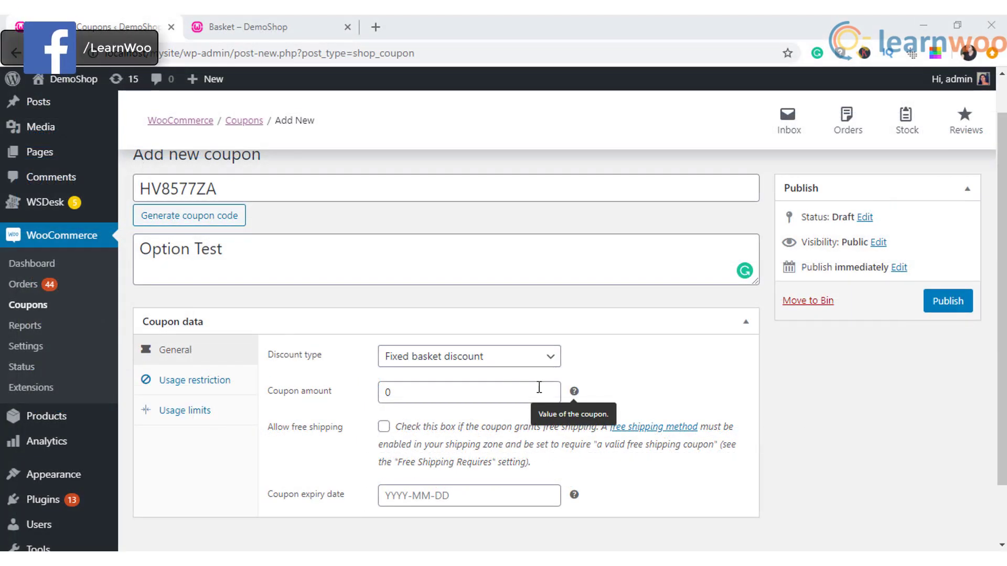
{"action": "left_click", "coordinate": [532, 360]}
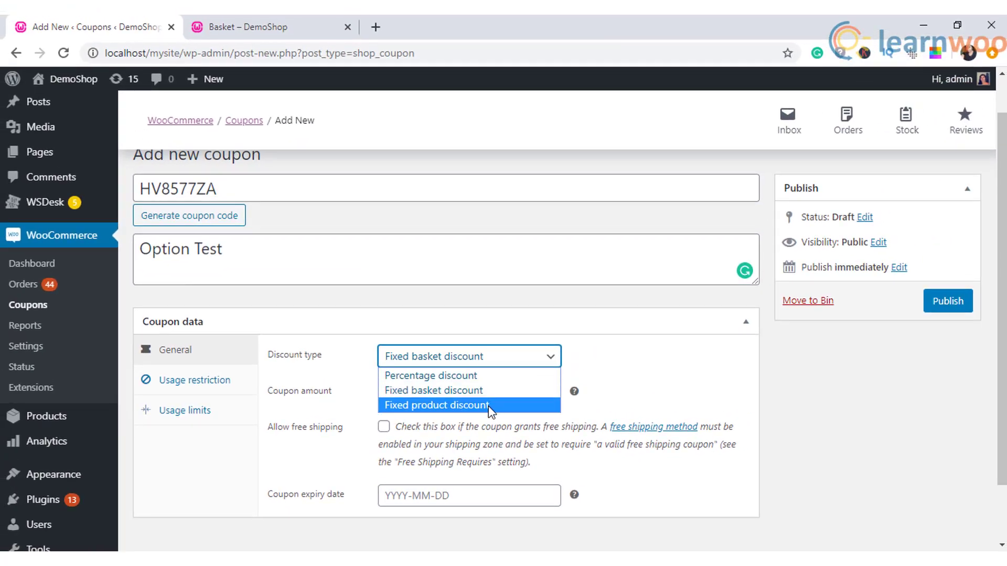
{"action": "left_click", "coordinate": [483, 381]}
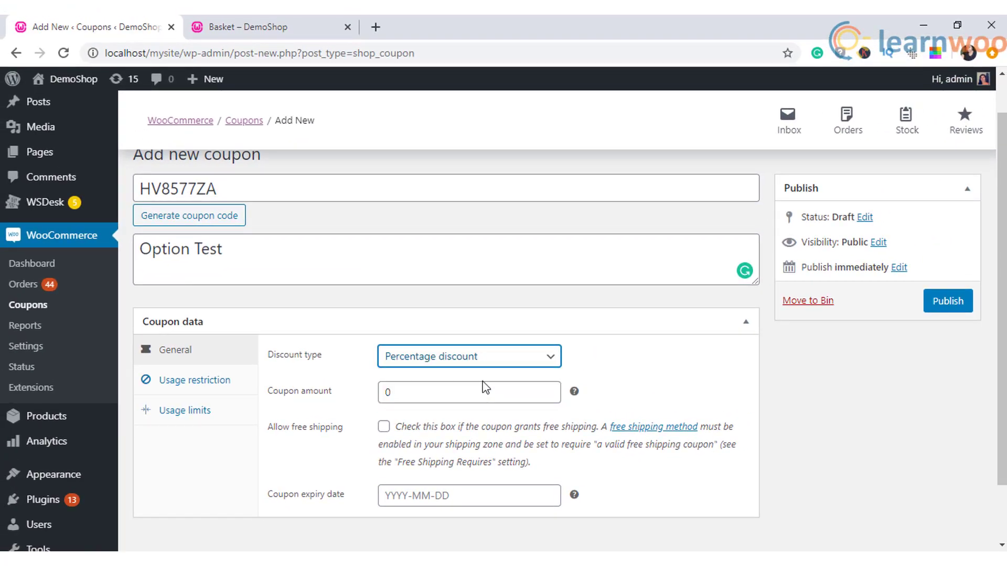
{"action": "left_click", "coordinate": [423, 396]}
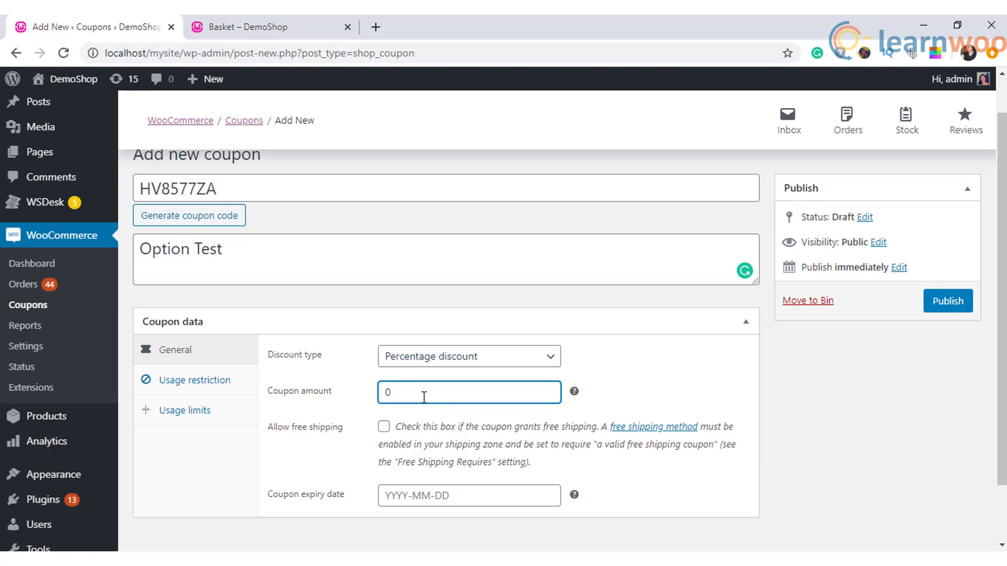
{"action": "type", "text": "10"}
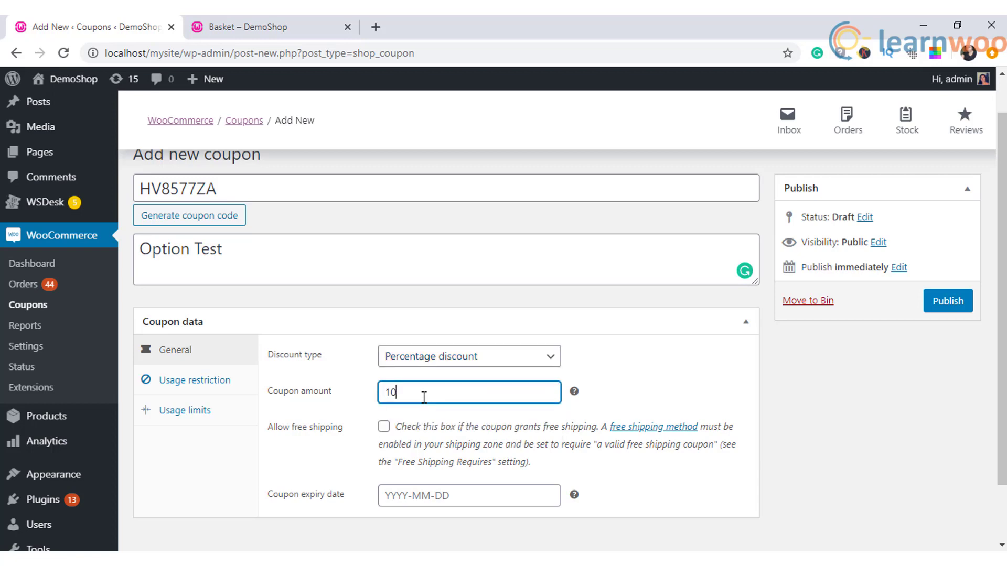
{"action": "left_click", "coordinate": [946, 304]}
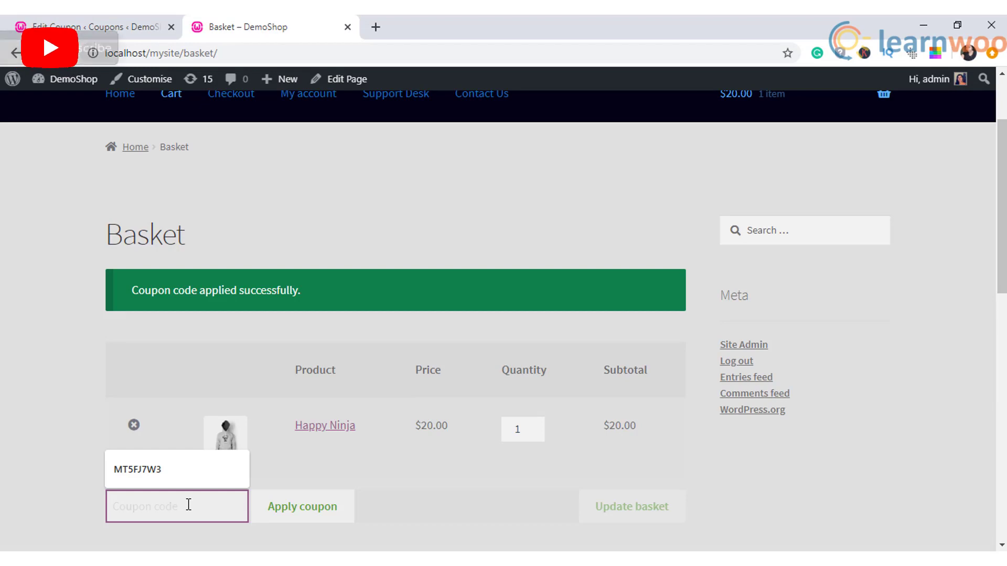
Step: Paste the new coupon code into the basket and apply it
{"action": "type", "text": "HV8577ZA"}
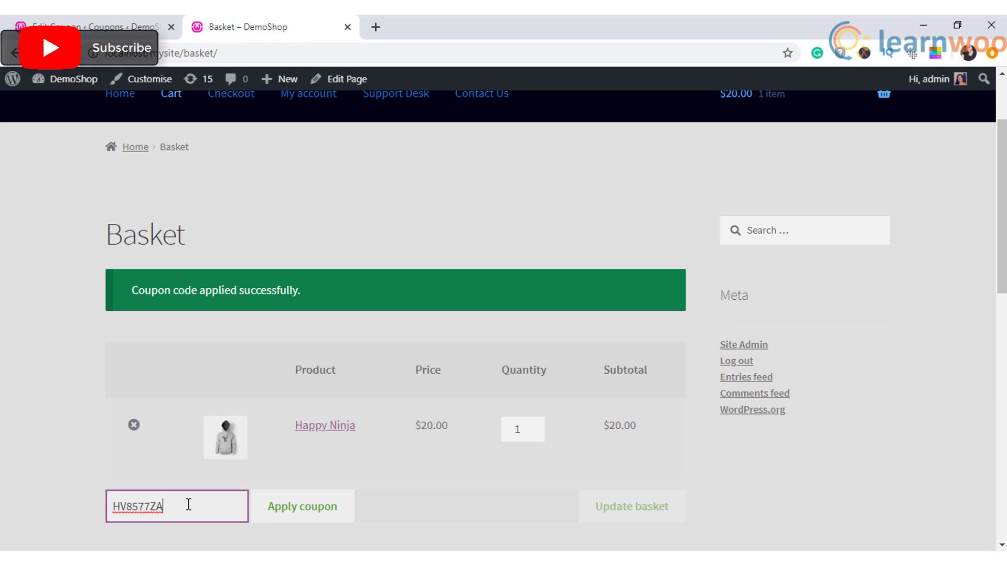
{"action": "left_click", "coordinate": [279, 507]}
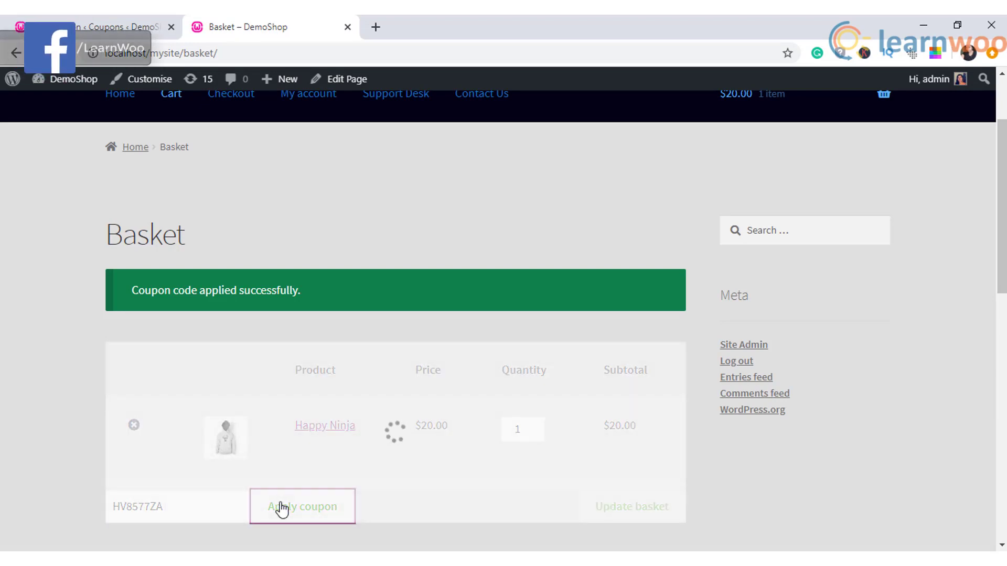
{"action": "scroll", "coordinate": [282, 508], "scroll_direction": "down", "scroll_amount": 5}
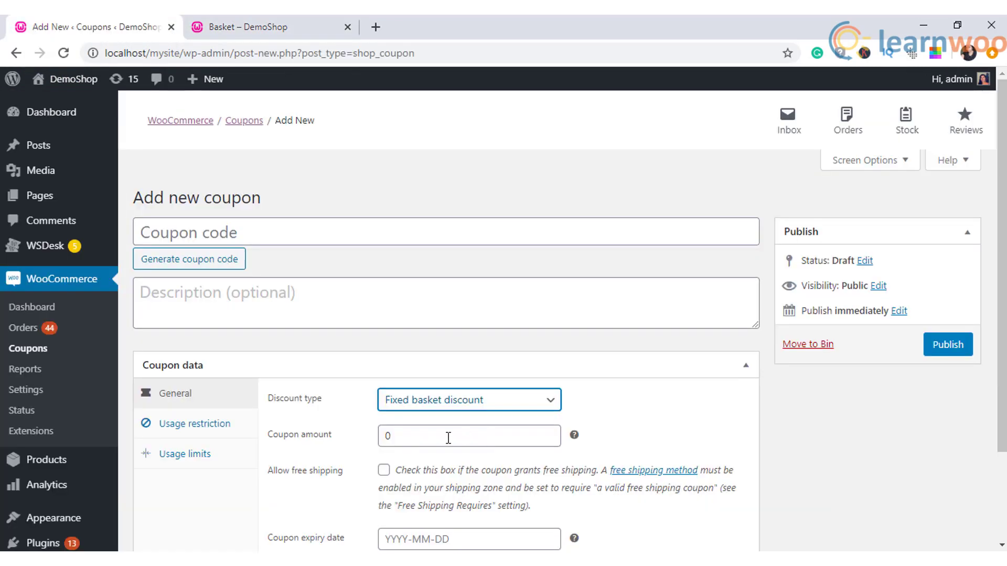
Step: Give another coupon an amount of 10 and a generated code
{"action": "left_click", "coordinate": [449, 438]}
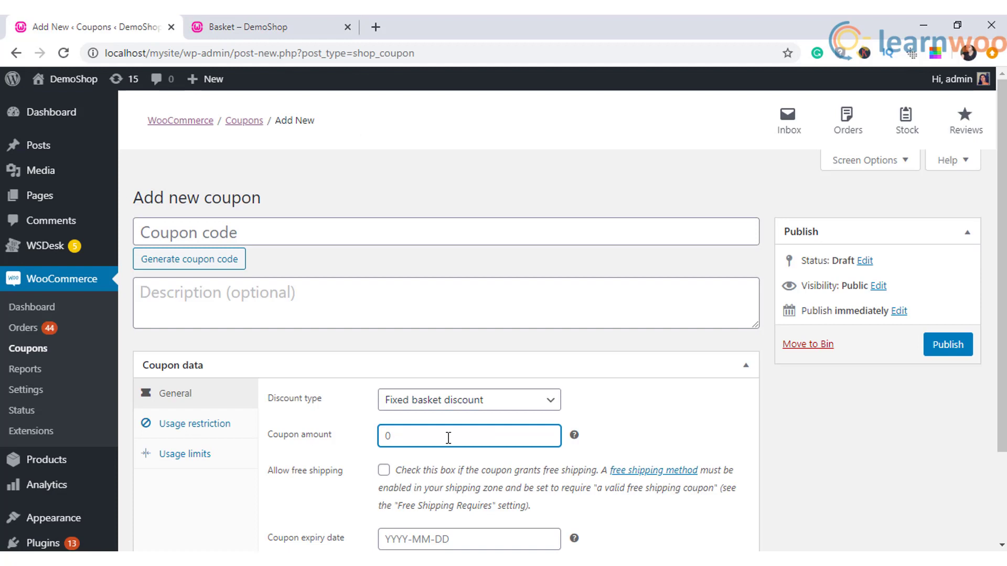
{"action": "type", "text": "10"}
{"action": "left_click", "coordinate": [231, 261]}
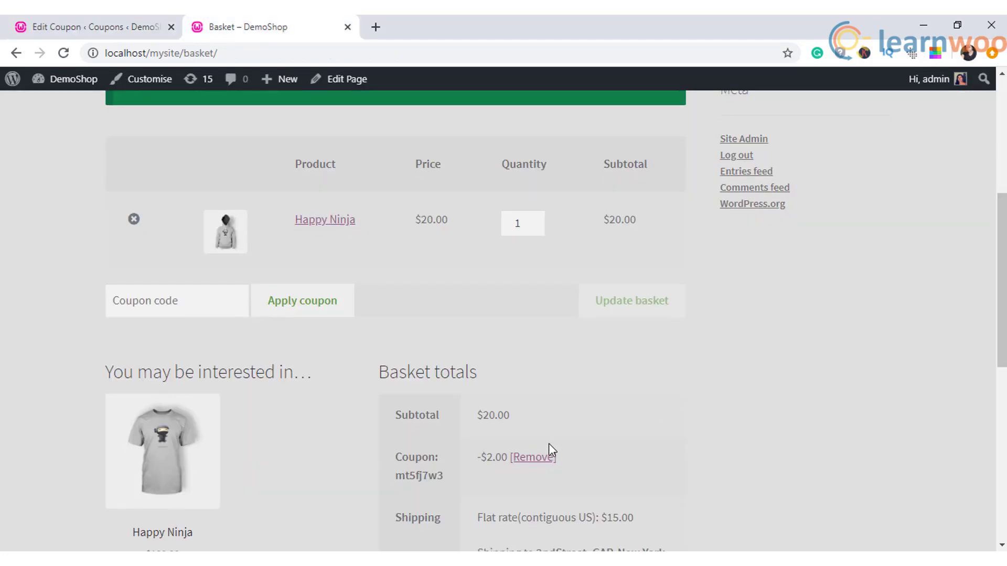
Step: Remove the mt5fj7w3 coupon from the basket and review the basket totals
{"action": "left_click", "coordinate": [534, 458]}
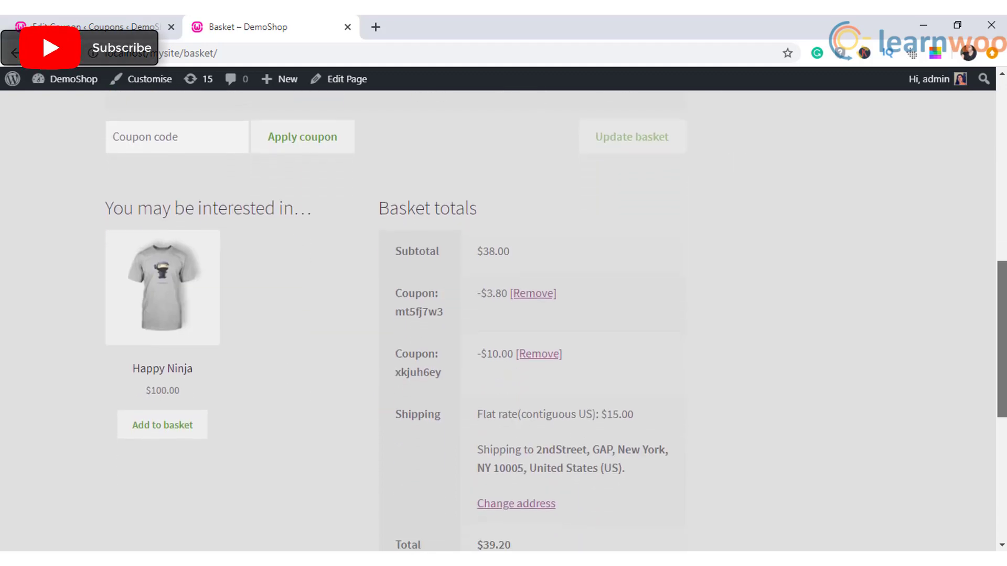
{"action": "scroll", "coordinate": [504, 314], "scroll_direction": "down", "scroll_amount": 1}
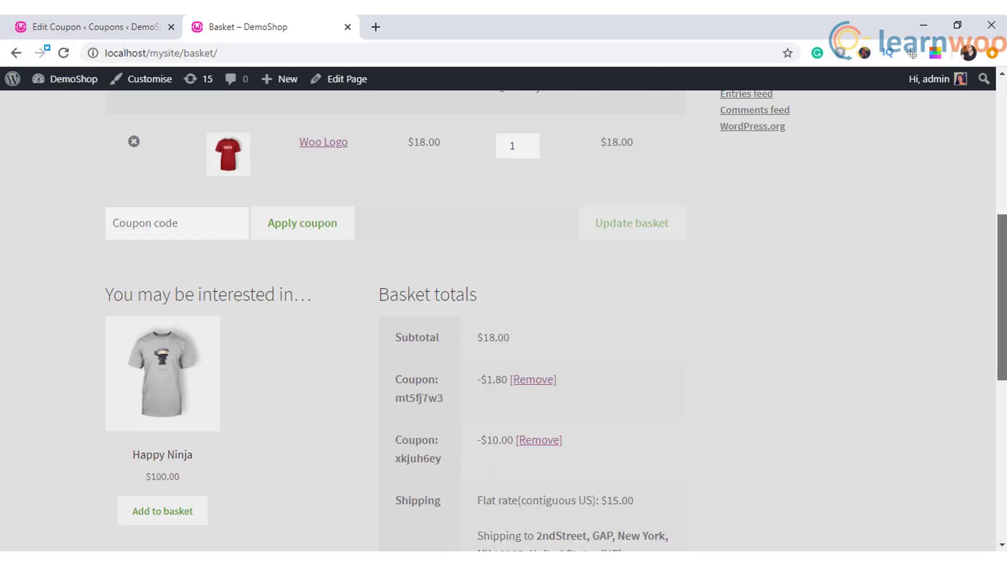
{"action": "scroll", "coordinate": [504, 314], "scroll_direction": "down", "scroll_amount": 2}
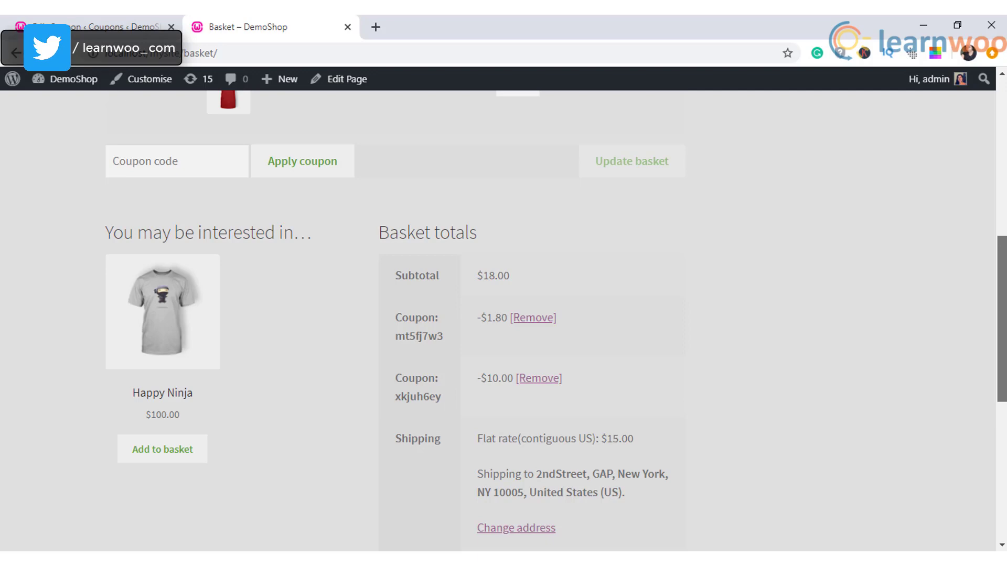
Step: Change XKJUH6EY to Fixed product discount, update it, and confirm the basket's -$30.00 line
{"action": "left_click", "coordinate": [95, 26]}
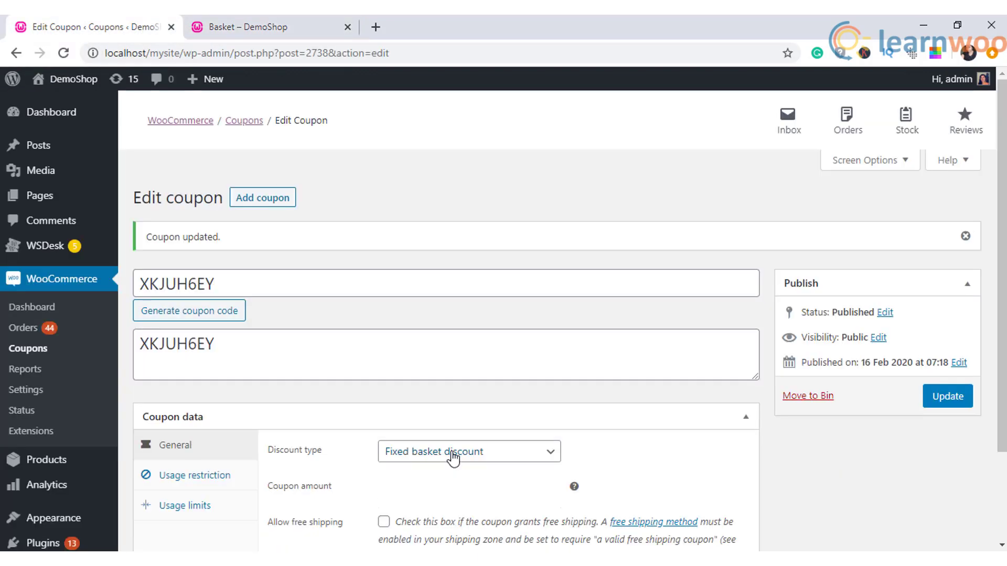
{"action": "left_click", "coordinate": [453, 457]}
{"action": "left_click", "coordinate": [436, 505]}
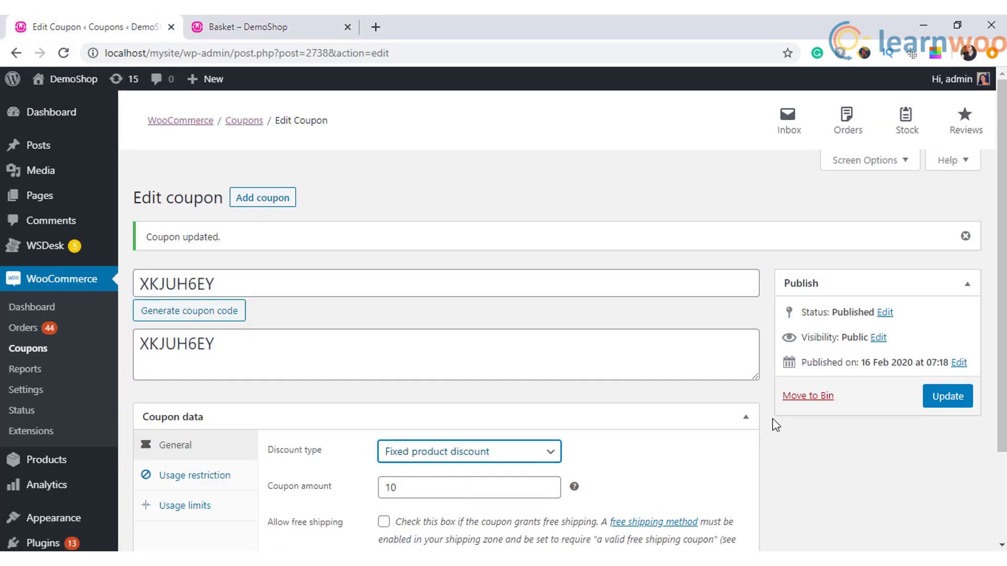
{"action": "left_click", "coordinate": [946, 397]}
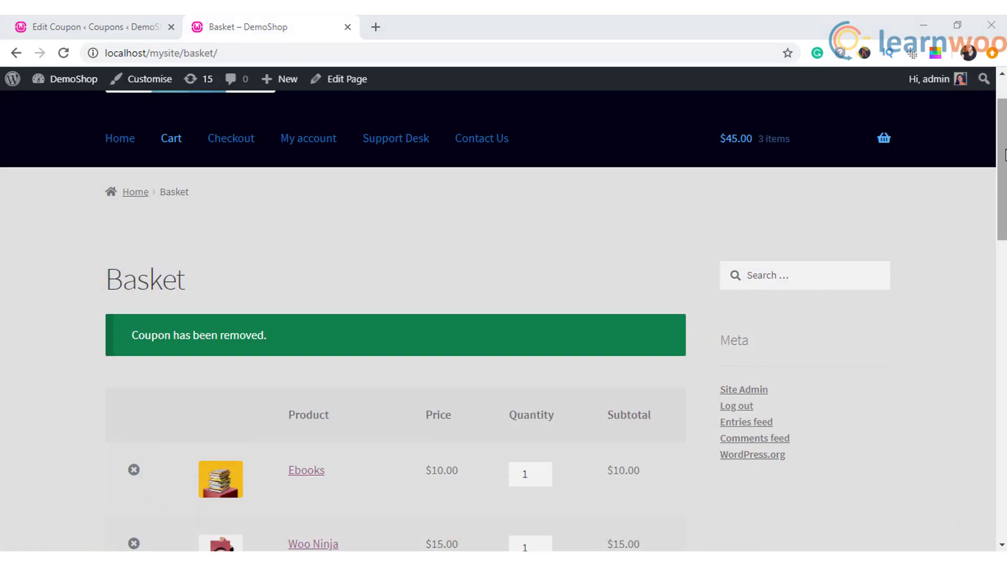
{"action": "scroll", "coordinate": [1006, 155], "scroll_direction": "down", "scroll_amount": 4}
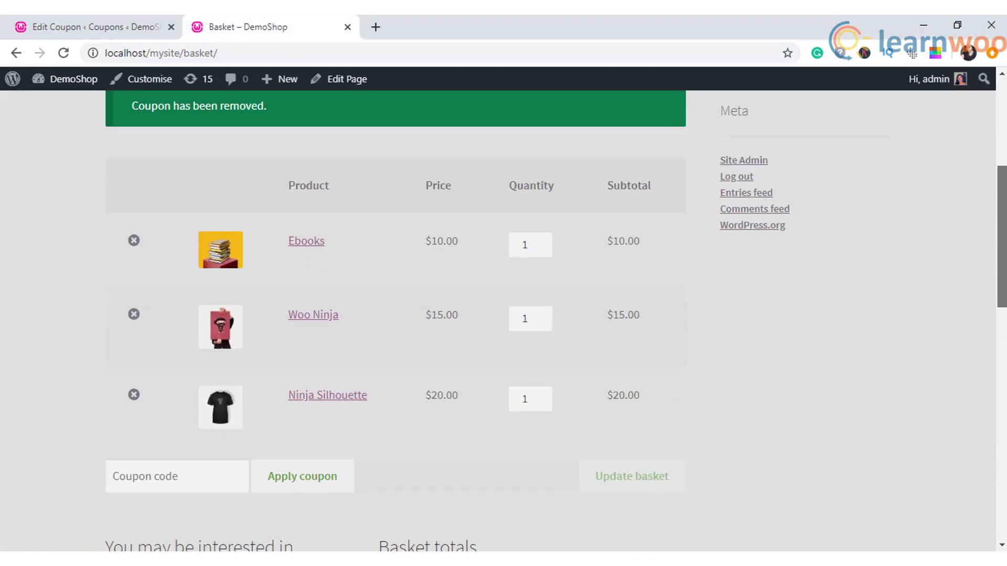
{"action": "scroll", "coordinate": [503, 321], "scroll_direction": "down", "scroll_amount": 3}
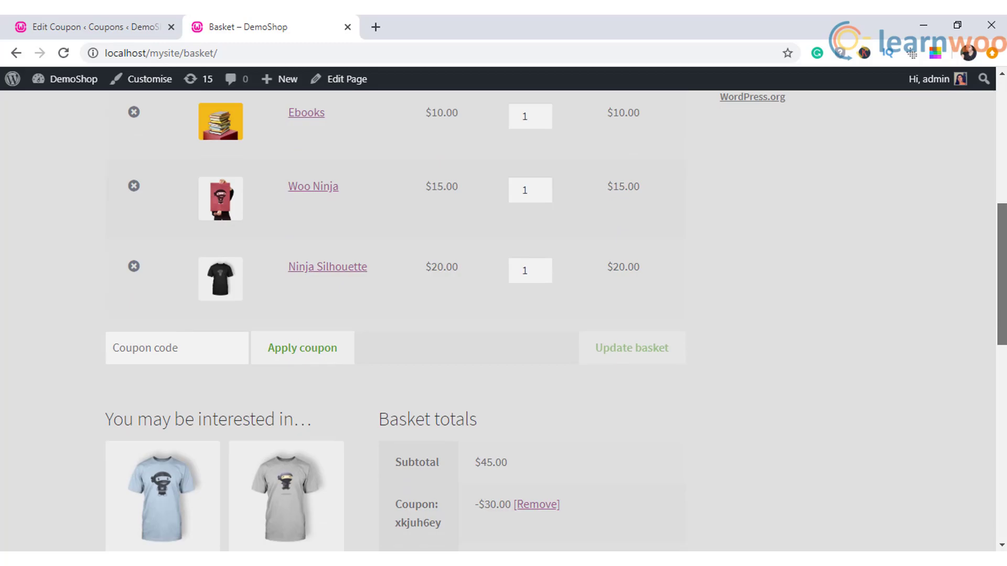
{"action": "scroll", "coordinate": [504, 321], "scroll_direction": "down", "scroll_amount": 2}
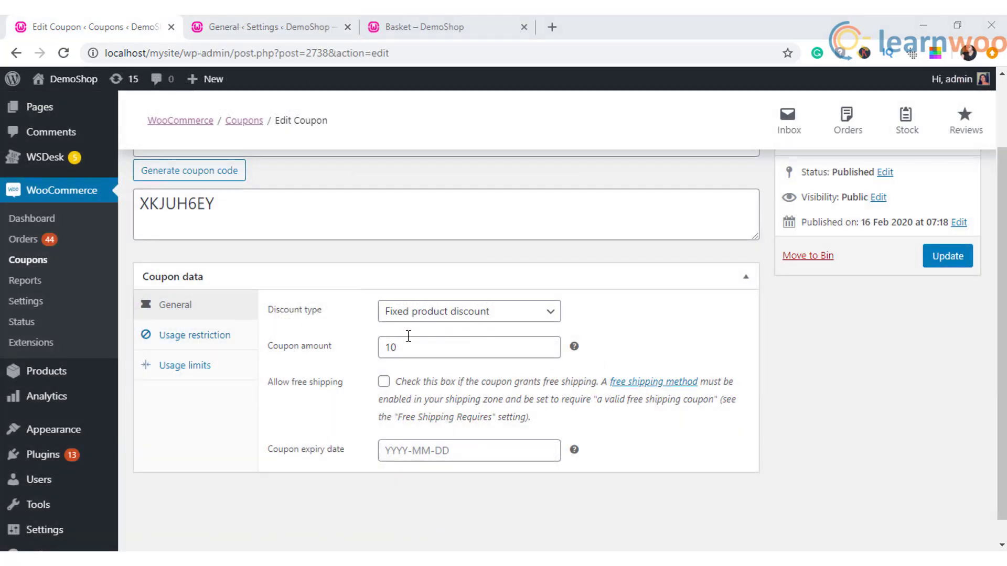
Step: Enable Allow free shipping on the XKJUH6EY coupon and save it
{"action": "left_click", "coordinate": [384, 385]}
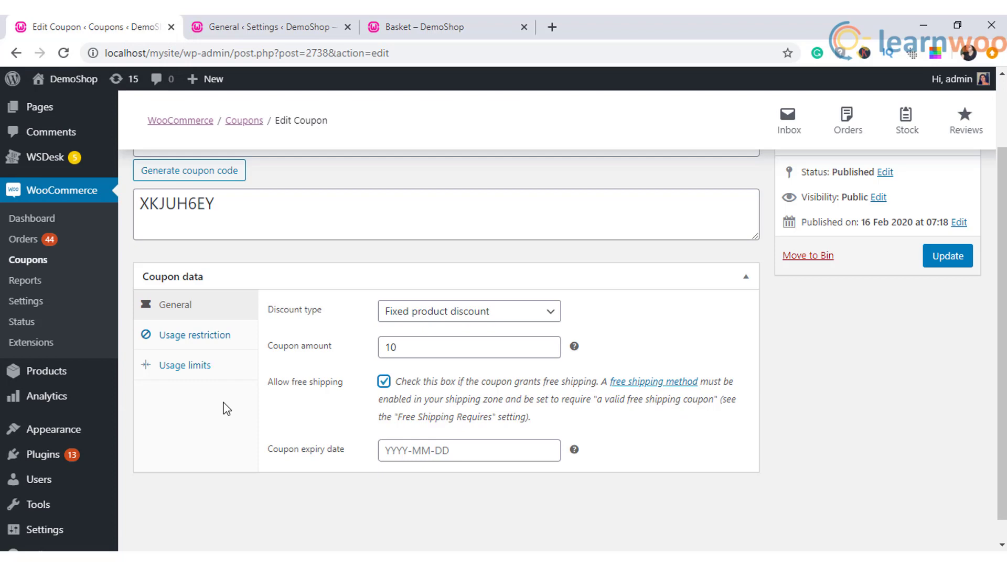
{"action": "left_click", "coordinate": [33, 305]}
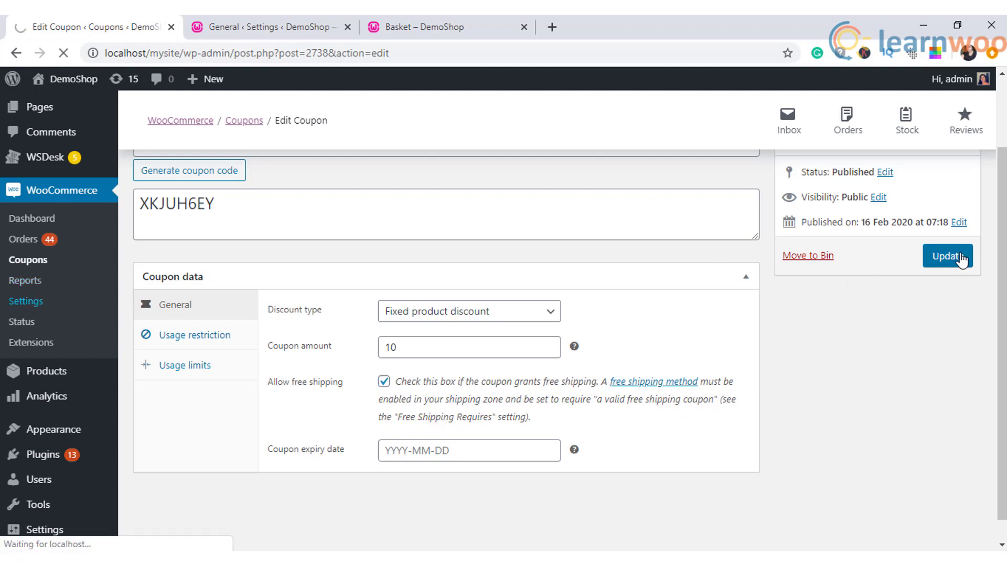
{"action": "left_click", "coordinate": [961, 259]}
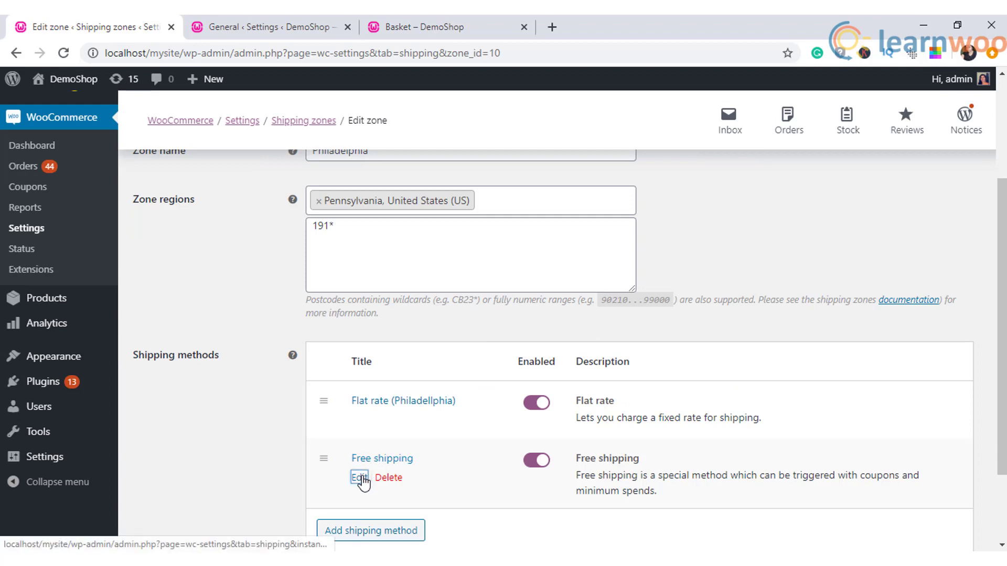
Step: Check the zone's Free shipping 'requires' options, then show the coupon's usage restrictions
{"action": "left_click", "coordinate": [361, 479]}
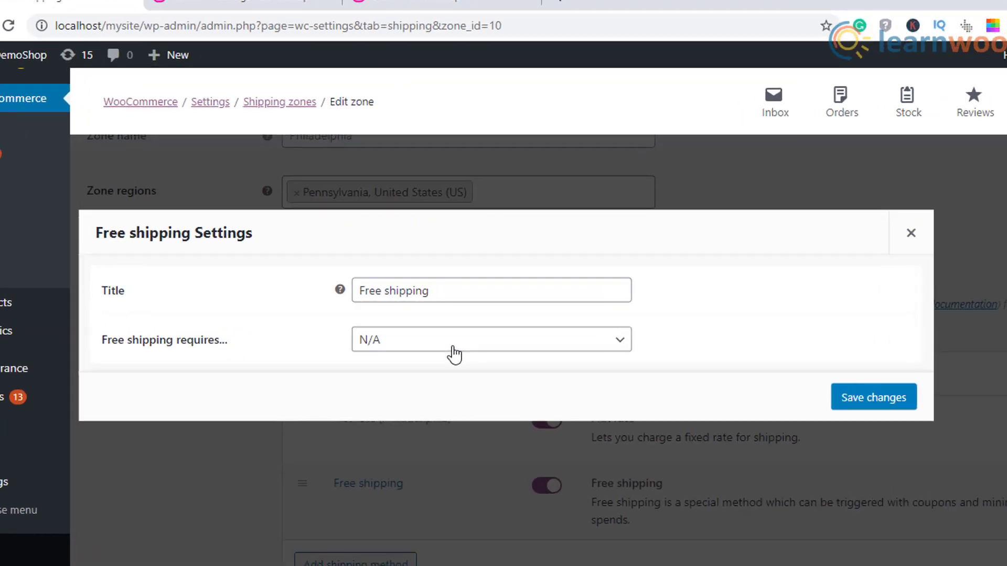
{"action": "left_click", "coordinate": [459, 337]}
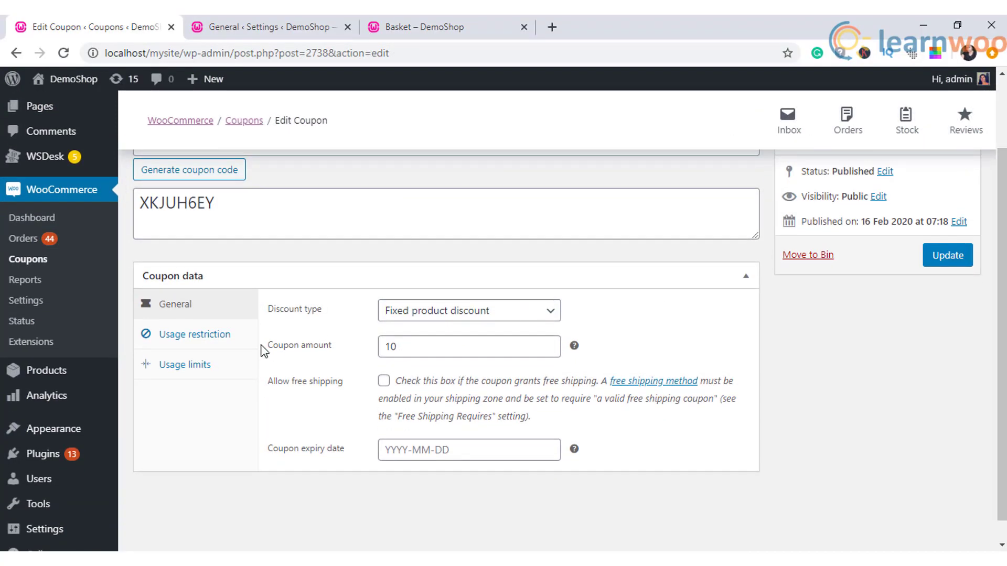
{"action": "left_click", "coordinate": [239, 340]}
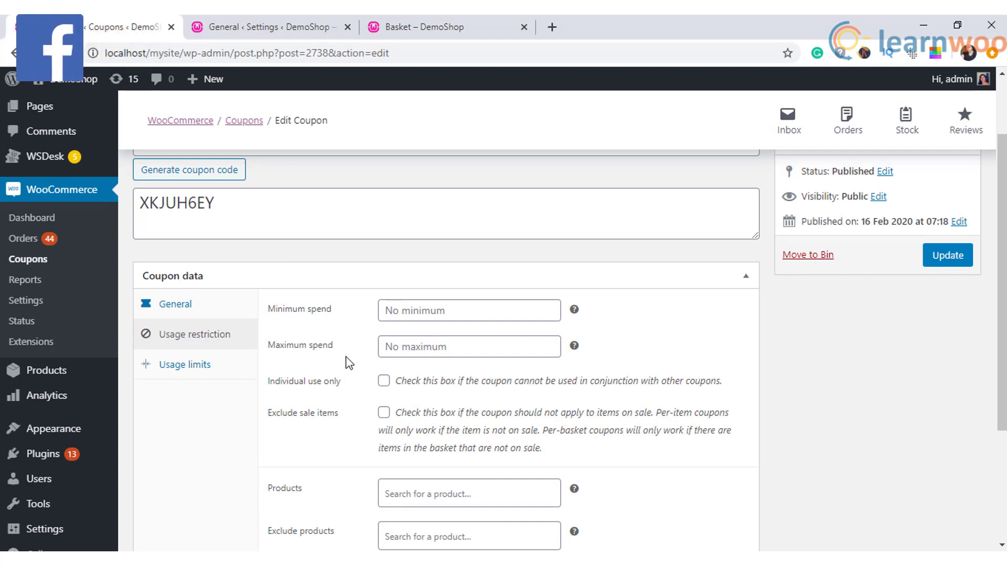
Step: Leave Individual use only and Exclude sale items unticked
{"action": "left_click", "coordinate": [384, 382]}
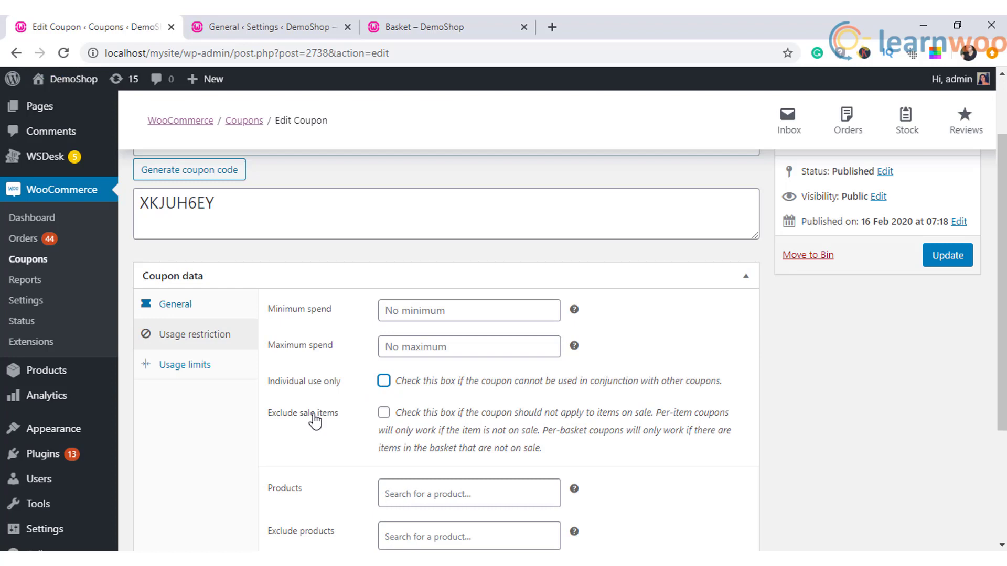
{"action": "left_click", "coordinate": [384, 414]}
{"action": "left_click", "coordinate": [384, 415]}
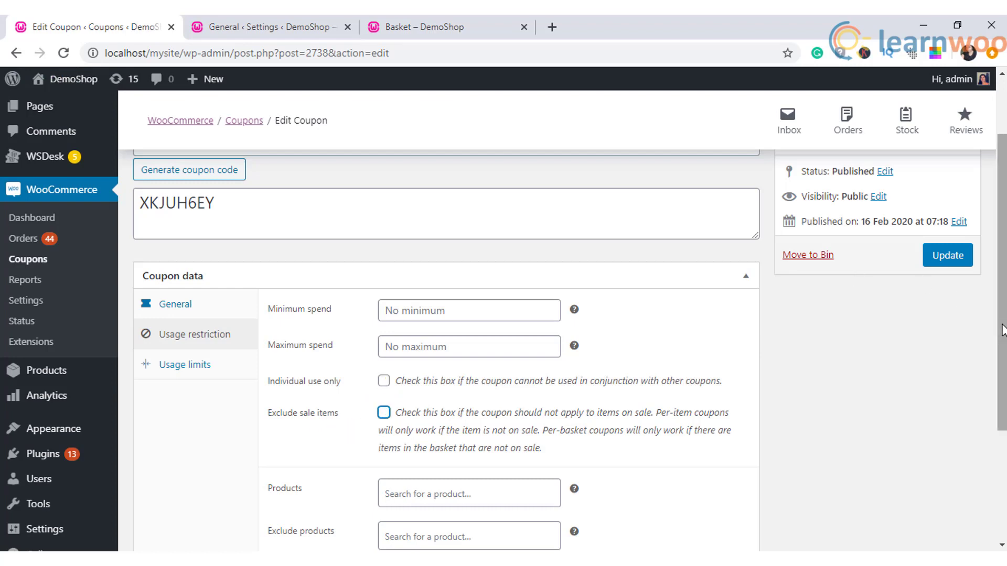
Step: Search the Products restriction field for 'woo'
{"action": "left_click_drag", "start_coordinate": [998, 329], "coordinate": [1000, 423]}
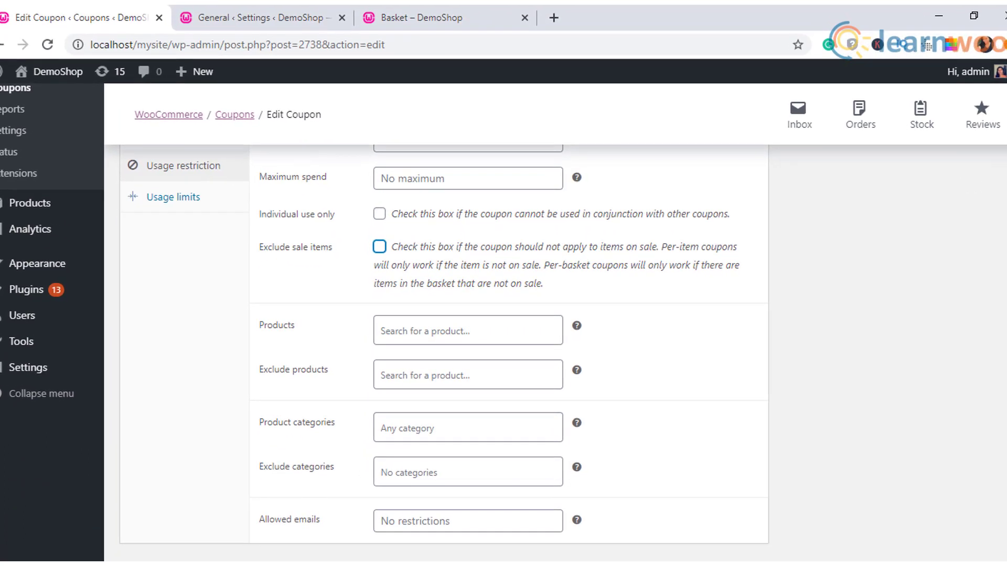
{"action": "scroll", "coordinate": [444, 341], "scroll_direction": "down", "scroll_amount": 1}
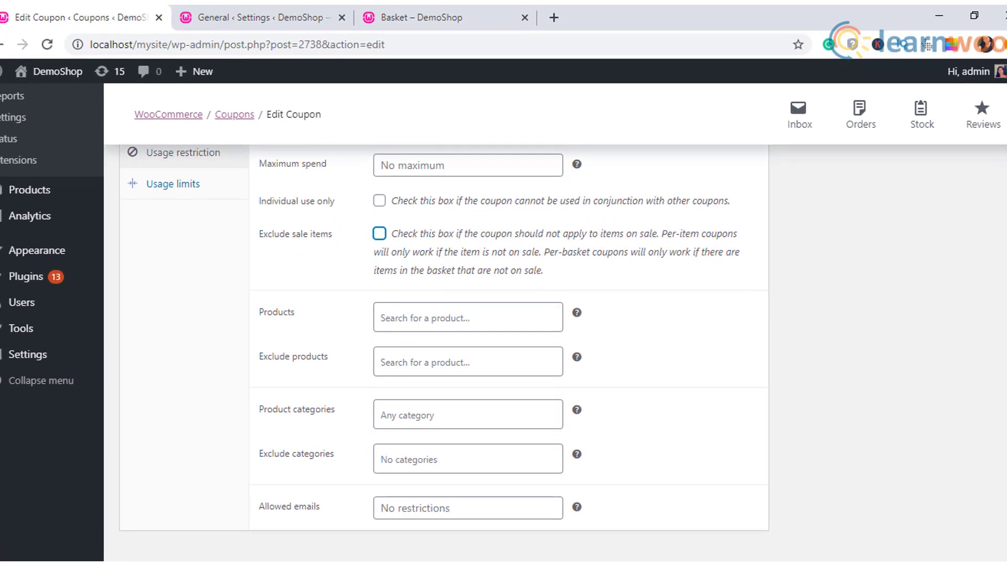
{"action": "left_click", "coordinate": [477, 313]}
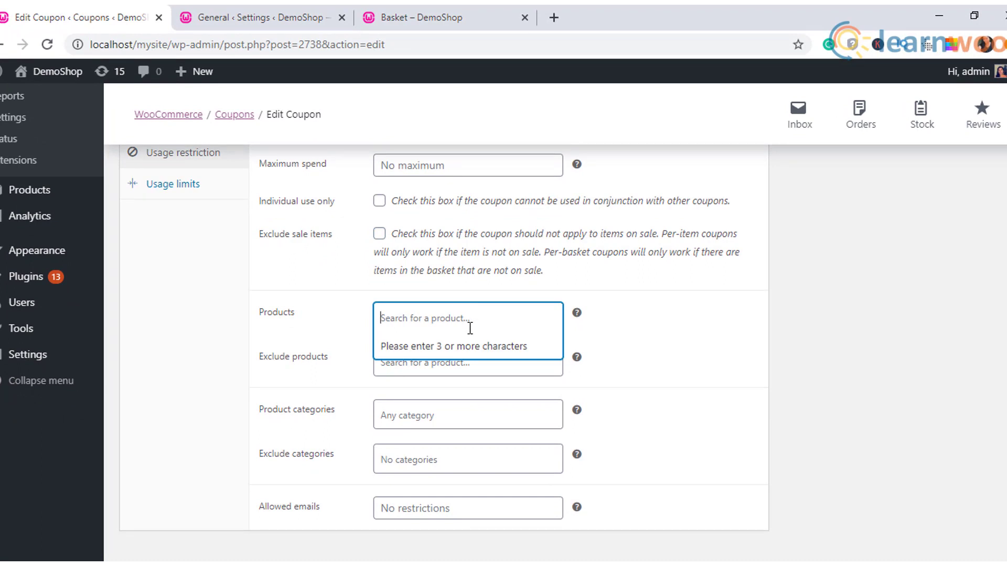
{"action": "type", "text": "woo"}
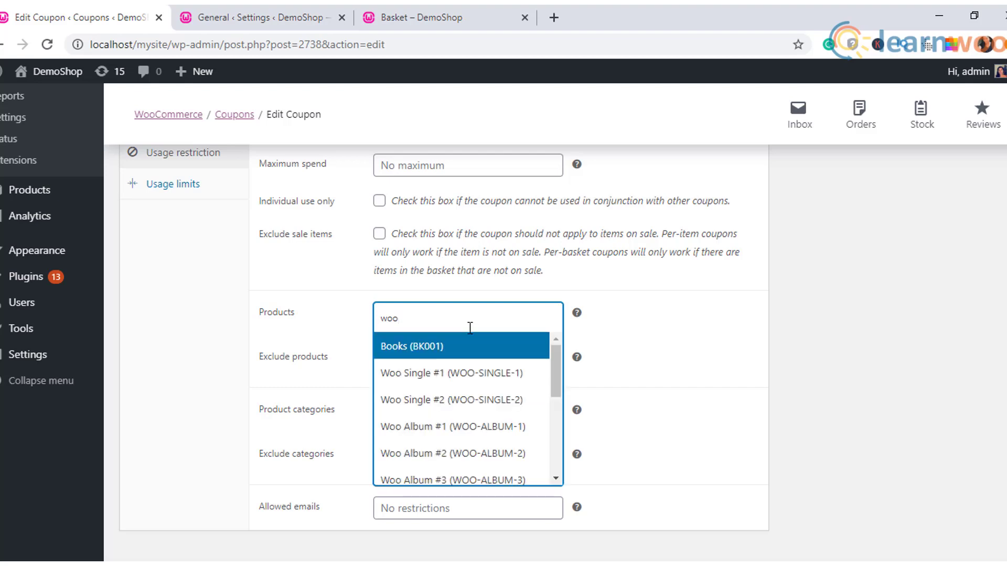
Step: Restrict the coupon to Woo Single #1 and exclude the Woo Logo poster
{"action": "left_click", "coordinate": [464, 378]}
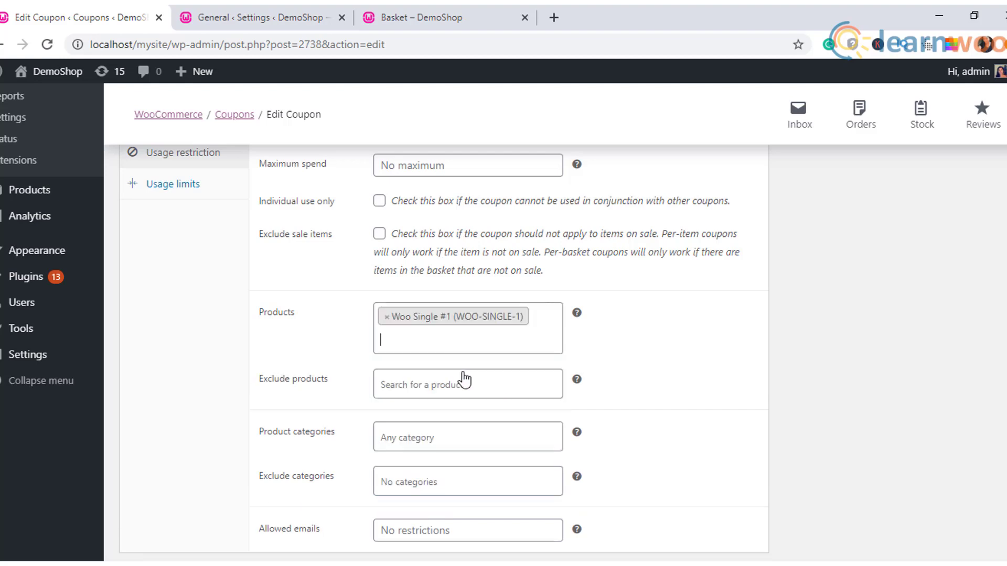
{"action": "left_click", "coordinate": [423, 379]}
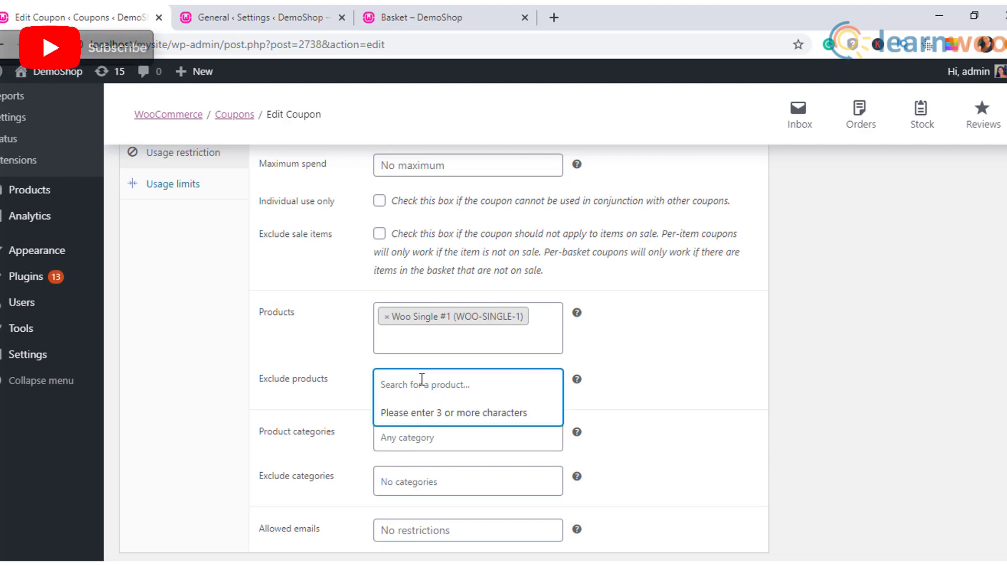
{"action": "type", "text": "wo"}
{"action": "key", "text": "BackSpace"}
{"action": "key", "text": "BackSpace"}
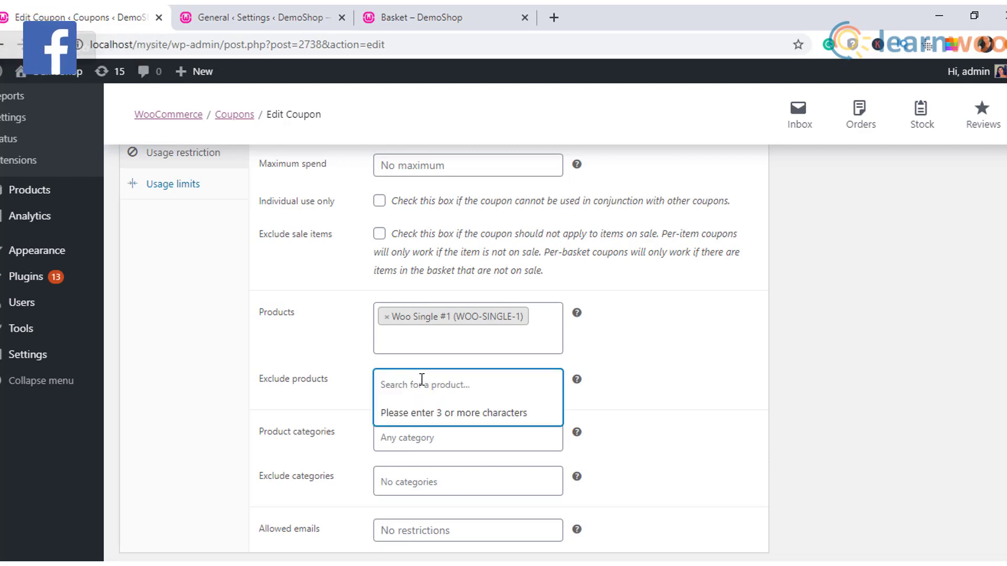
{"action": "type", "text": "poster"}
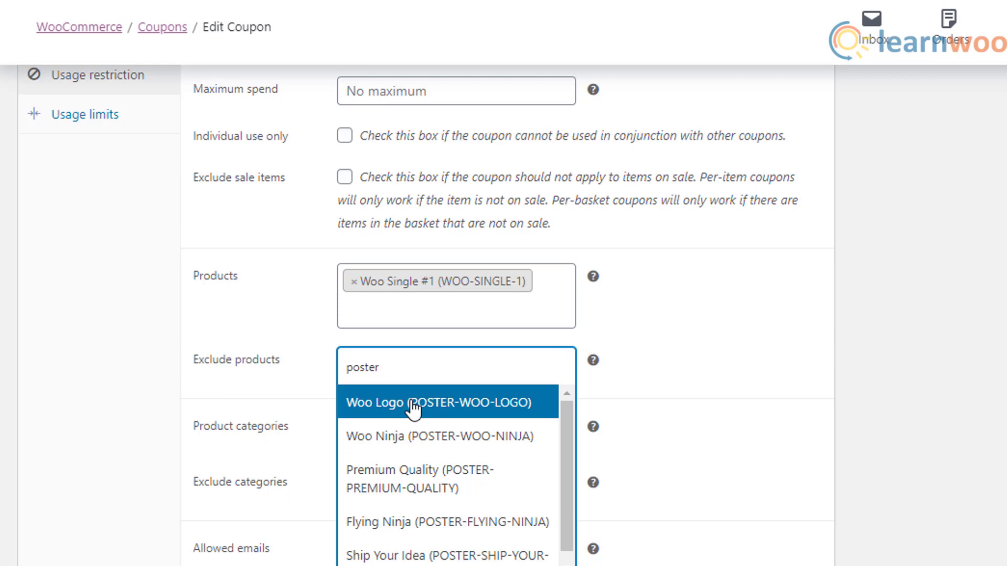
{"action": "left_click", "coordinate": [412, 410]}
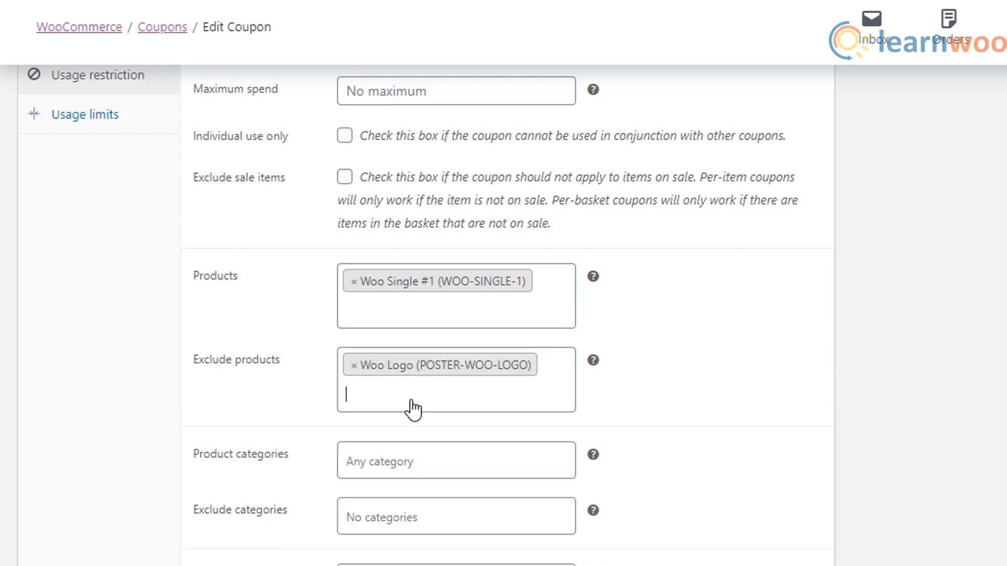
Step: Limit the coupon to the Ebook category and exclude the Books category
{"action": "left_click", "coordinate": [386, 462]}
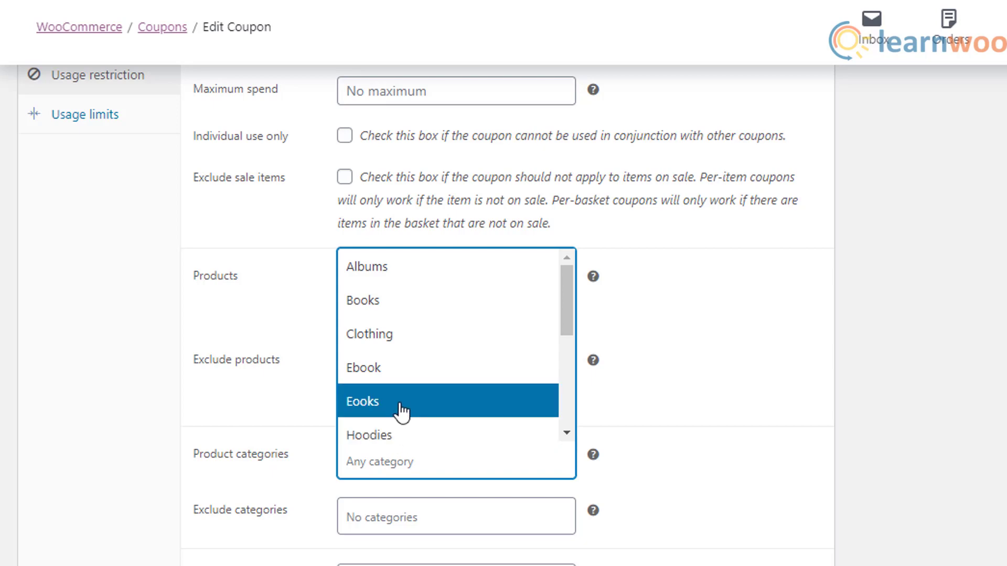
{"action": "left_click", "coordinate": [404, 369]}
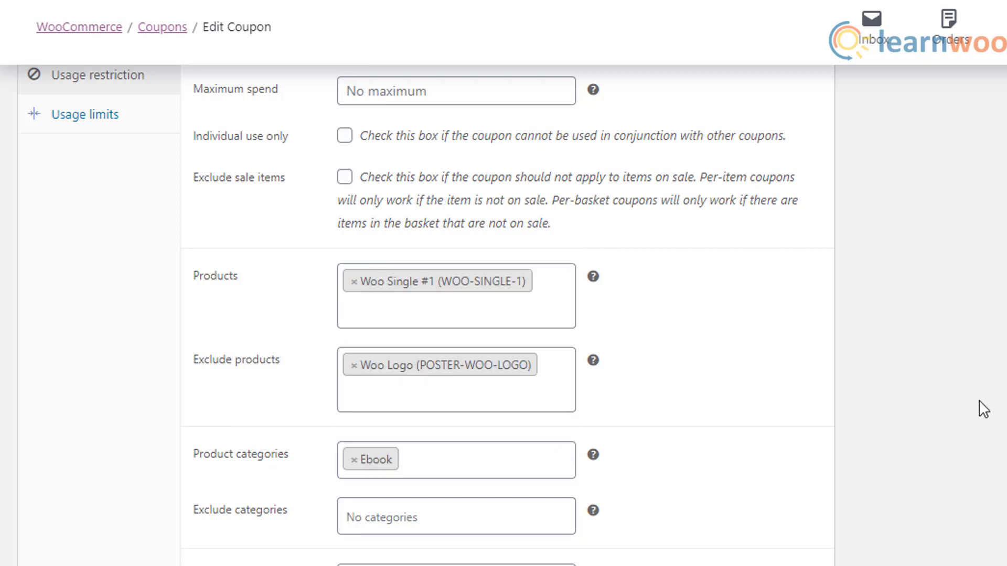
{"action": "scroll", "coordinate": [427, 311], "scroll_direction": "down", "scroll_amount": 1}
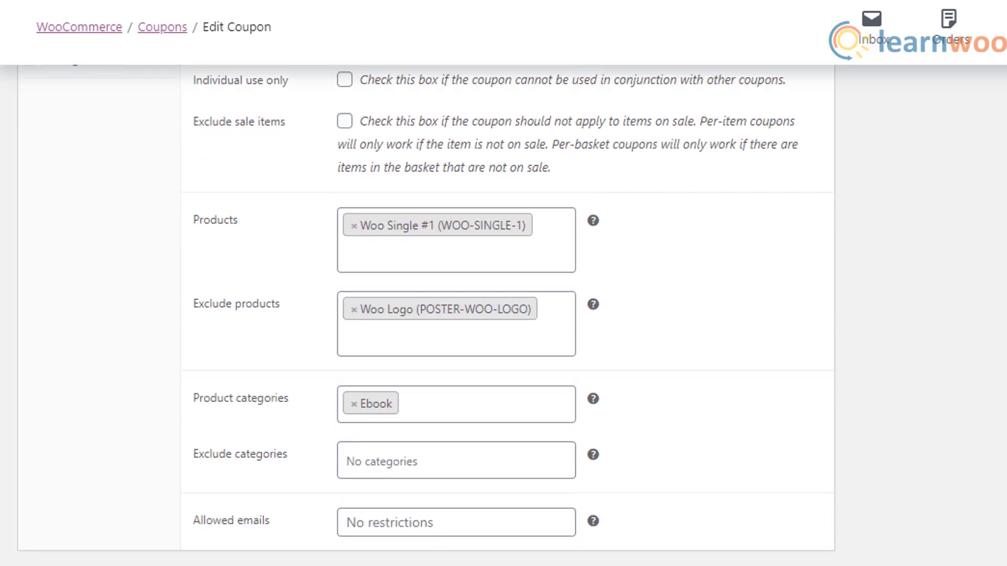
{"action": "left_click", "coordinate": [400, 463]}
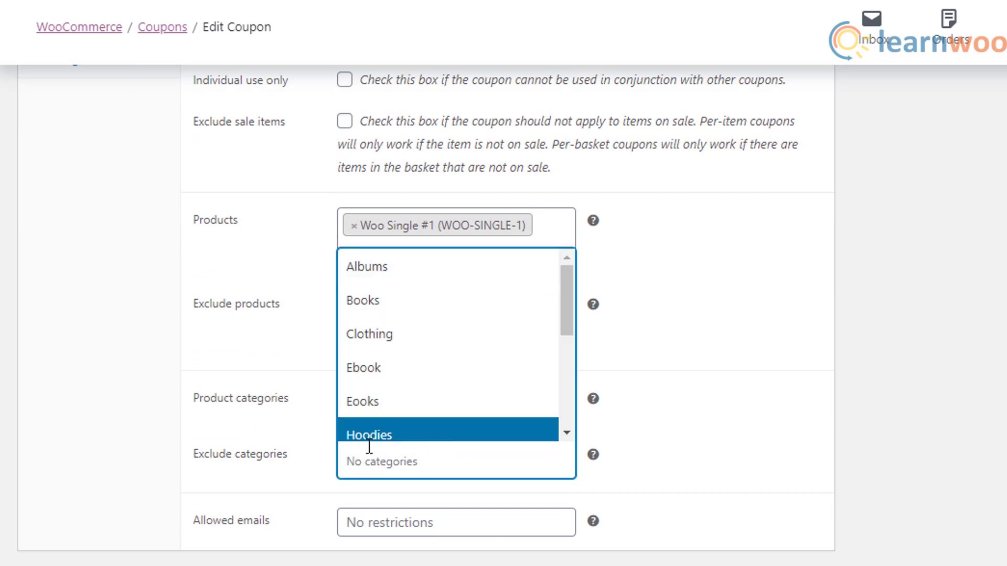
{"action": "left_click", "coordinate": [394, 306]}
{"action": "left_click", "coordinate": [374, 526]}
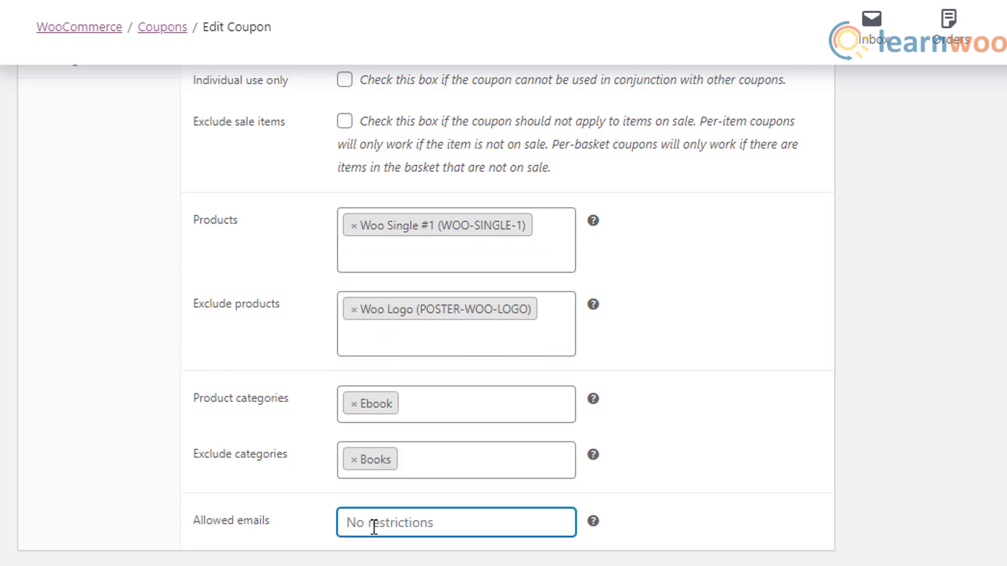
Step: Set the XKJUH6EY coupon's usage limit per coupon to 6
{"action": "left_click", "coordinate": [72, 267]}
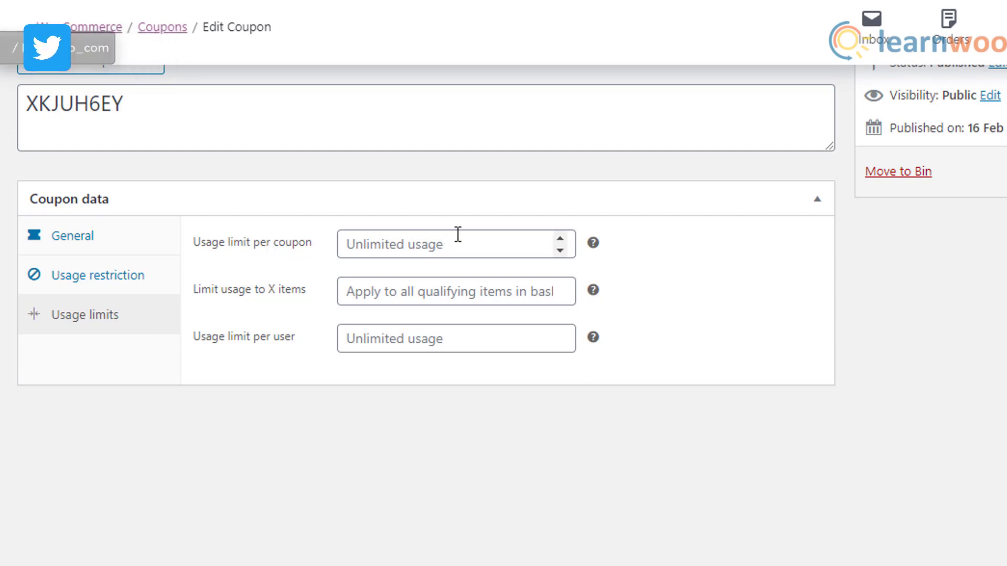
{"action": "left_click", "coordinate": [560, 239]}
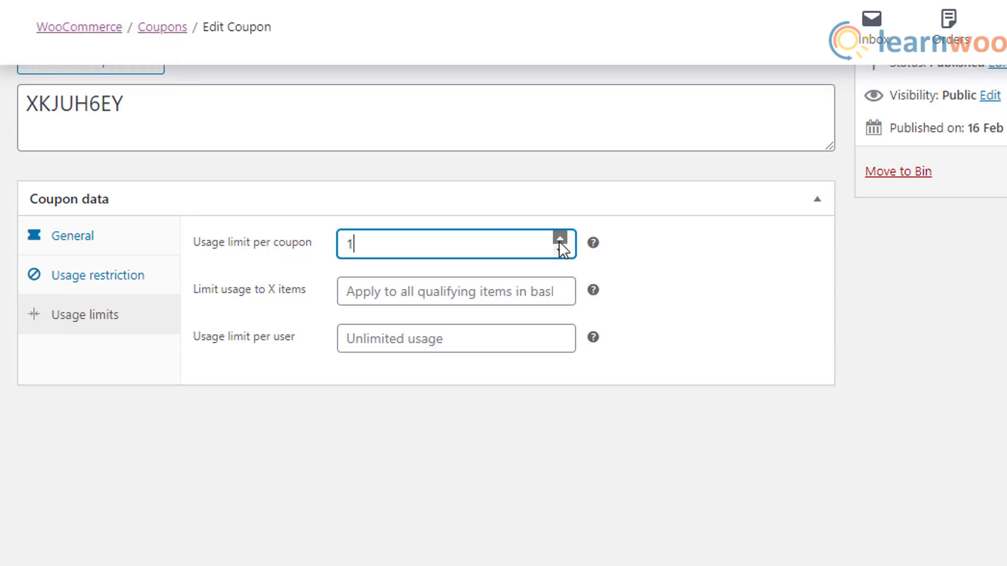
{"action": "left_click", "coordinate": [559, 239]}
{"action": "left_click", "coordinate": [559, 239]}
{"action": "left_click", "coordinate": [559, 239]}
{"action": "left_click", "coordinate": [559, 239]}
{"action": "left_click", "coordinate": [560, 238]}
Step: Limit the coupon to 7 items and 1 use per user
{"action": "left_click", "coordinate": [560, 285]}
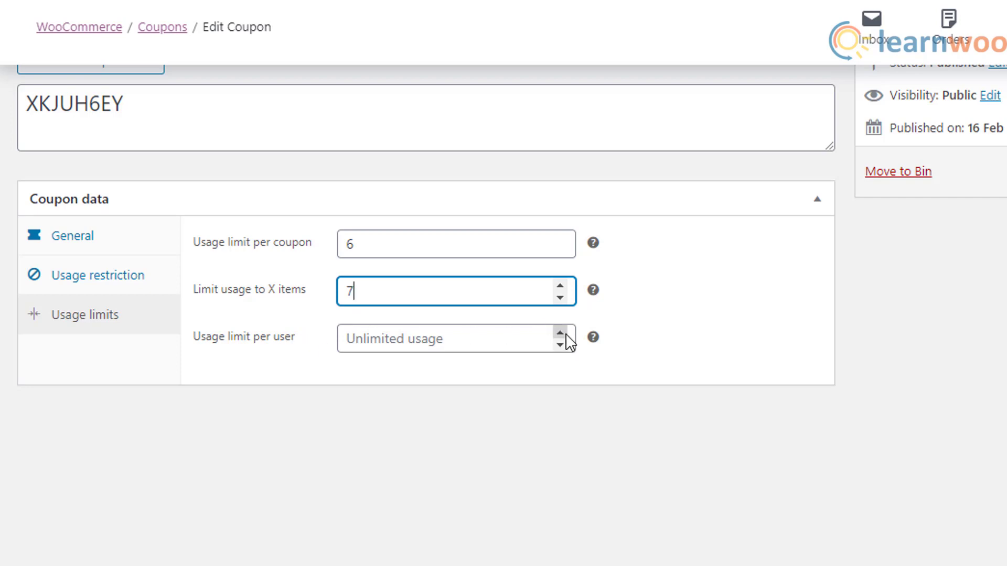
{"action": "left_click", "coordinate": [560, 333]}
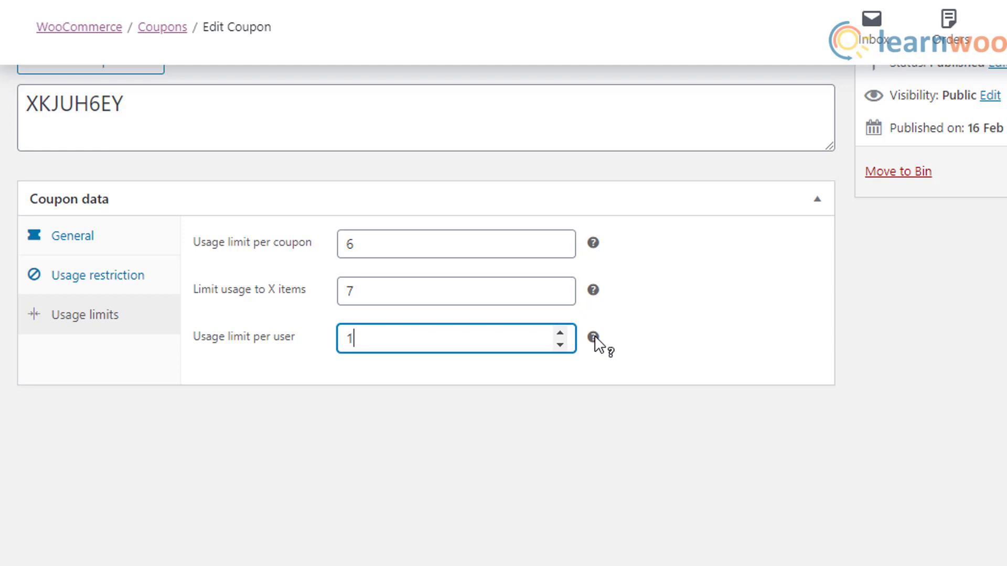
{"action": "mouse_move", "coordinate": [596, 341]}
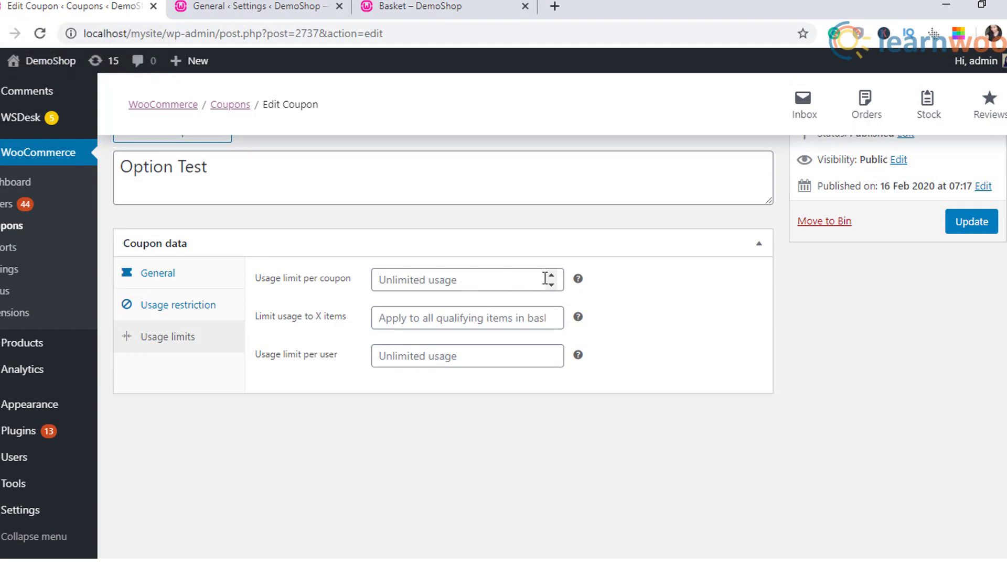
Step: Set the Option Test coupon's 'Limit usage to X items' to 2 and 'Usage limit per user' to 0
{"action": "left_click", "coordinate": [509, 326]}
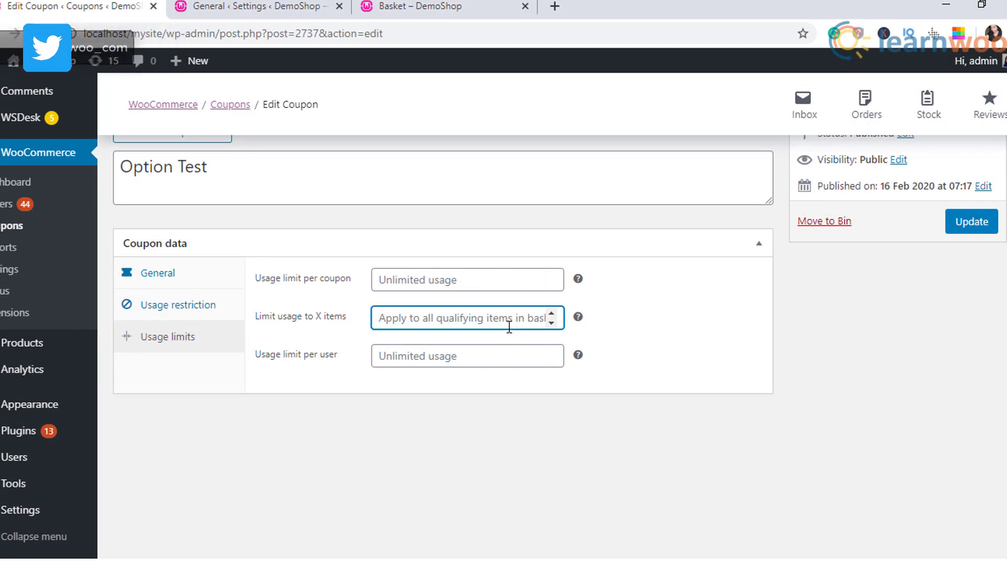
{"action": "left_click", "coordinate": [550, 314]}
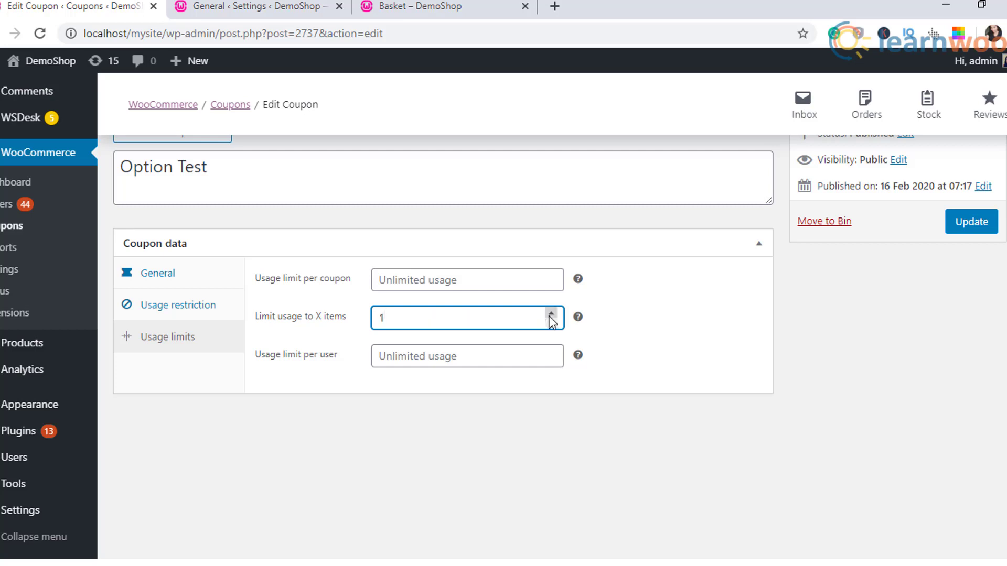
{"action": "left_click", "coordinate": [551, 314]}
{"action": "left_click", "coordinate": [524, 363]}
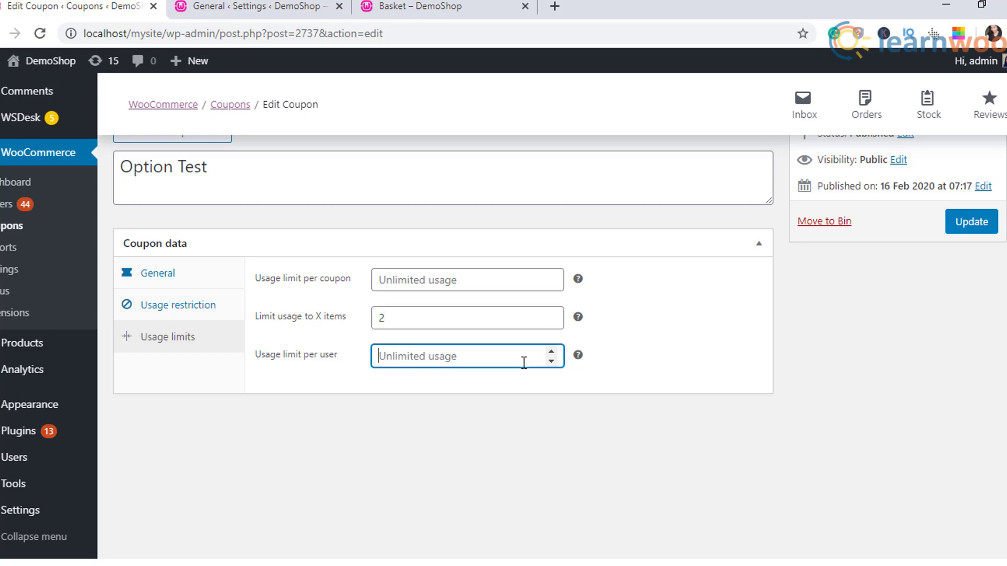
{"action": "left_click", "coordinate": [579, 324]}
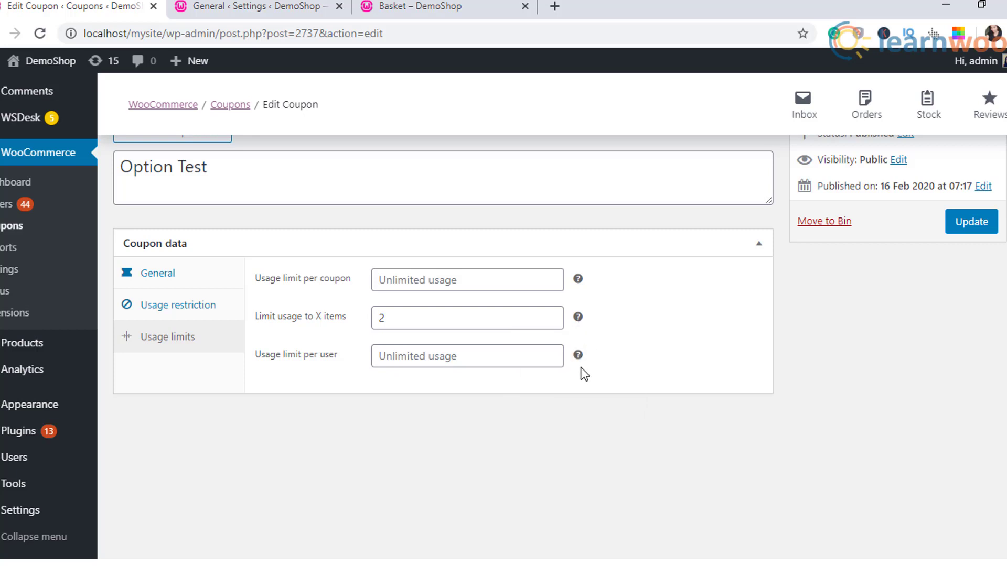
{"action": "left_click", "coordinate": [551, 351]}
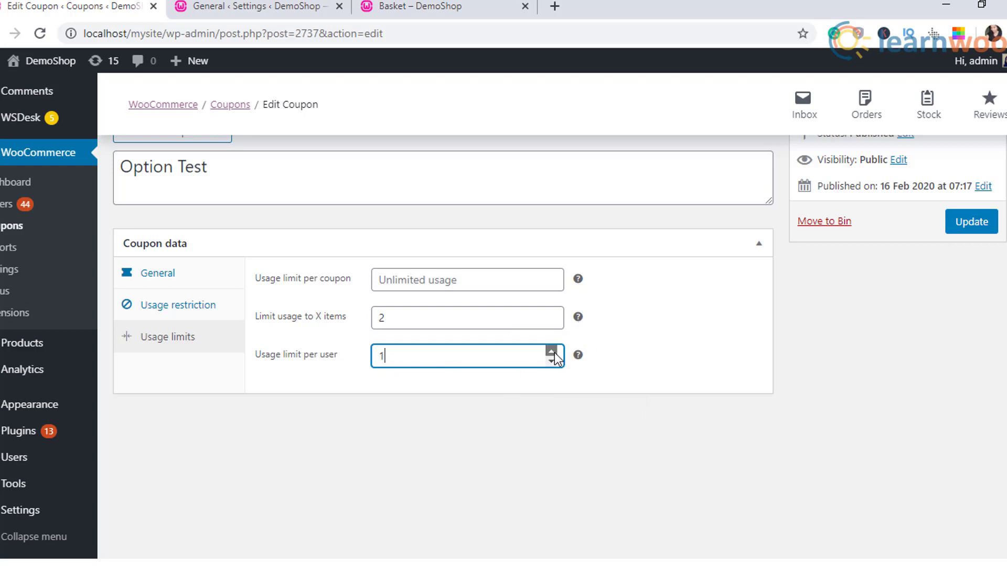
{"action": "left_click", "coordinate": [551, 351]}
{"action": "left_click", "coordinate": [551, 351]}
{"action": "key", "text": "BackSpace"}
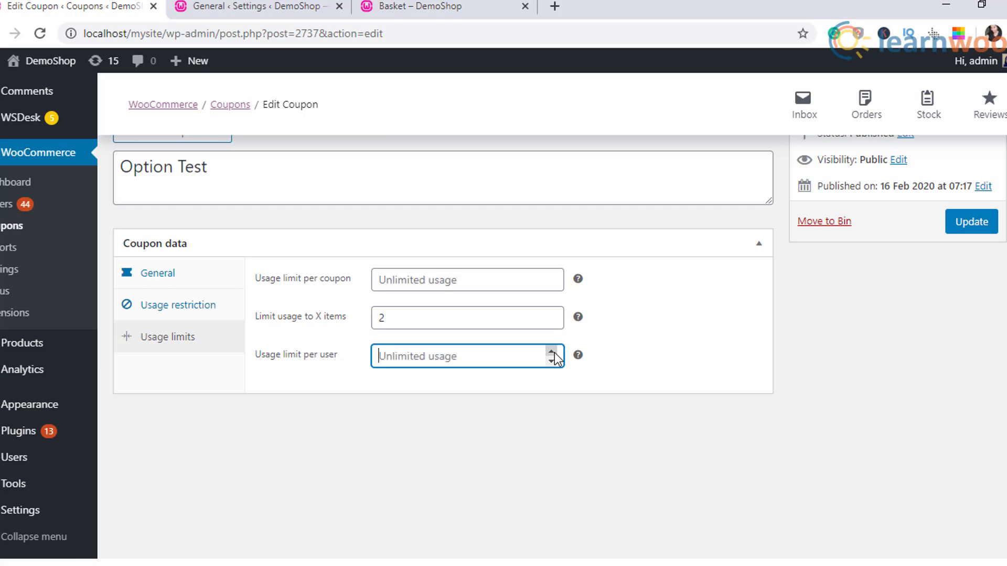
{"action": "type", "text": "0"}
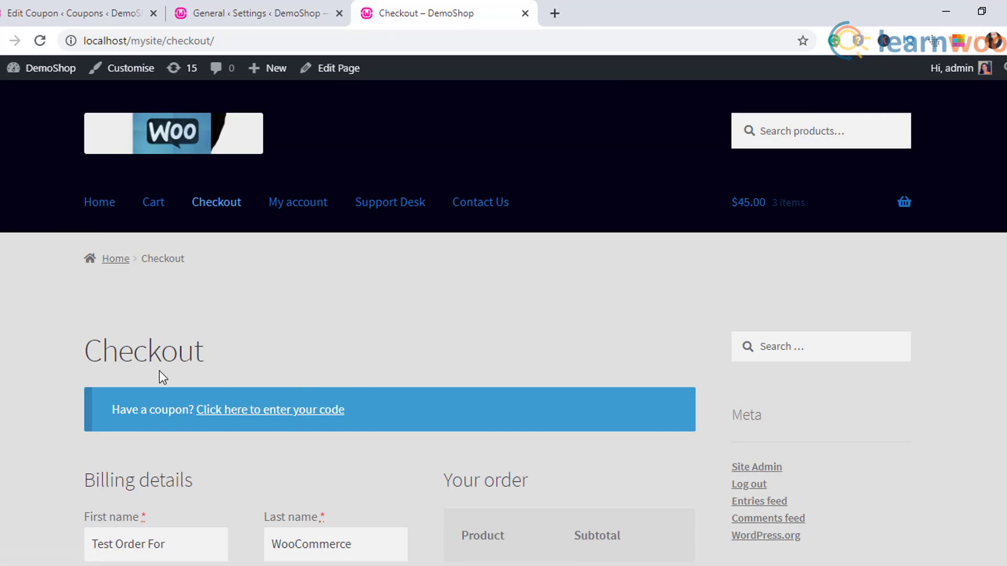
Step: Apply the suggested coupon code at checkout and scroll down to confirm the $30.00 discount
{"action": "left_click", "coordinate": [310, 415]}
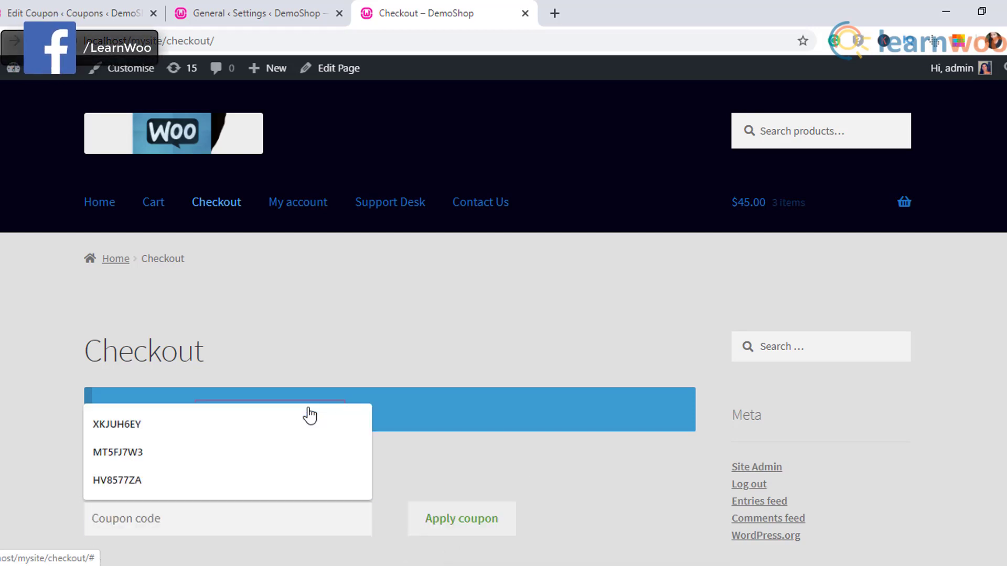
{"action": "left_click", "coordinate": [144, 433]}
{"action": "key", "text": "Return"}
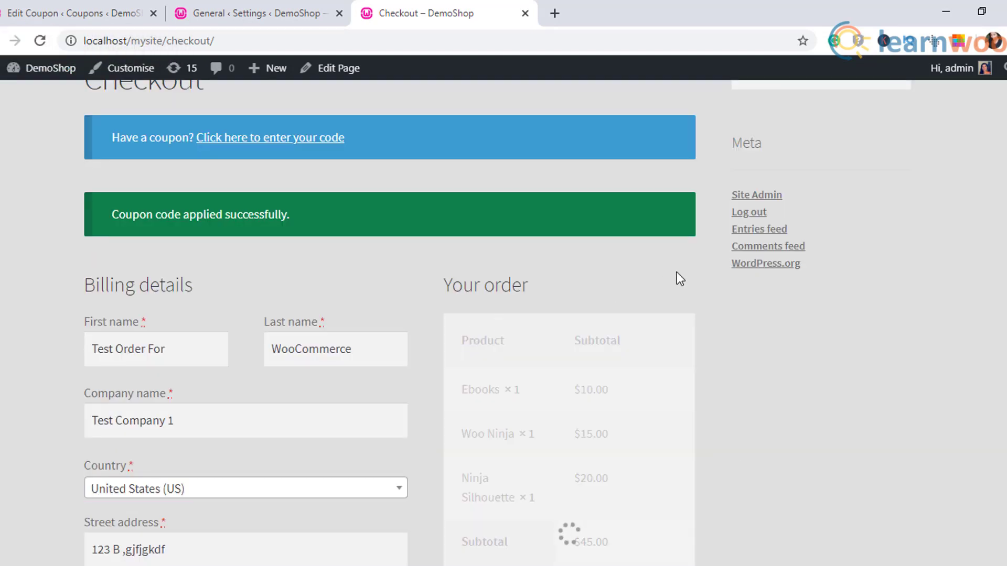
{"action": "scroll", "coordinate": [676, 277], "scroll_direction": "down", "scroll_amount": 3}
{"action": "scroll", "coordinate": [444, 322], "scroll_direction": "down", "scroll_amount": 3}
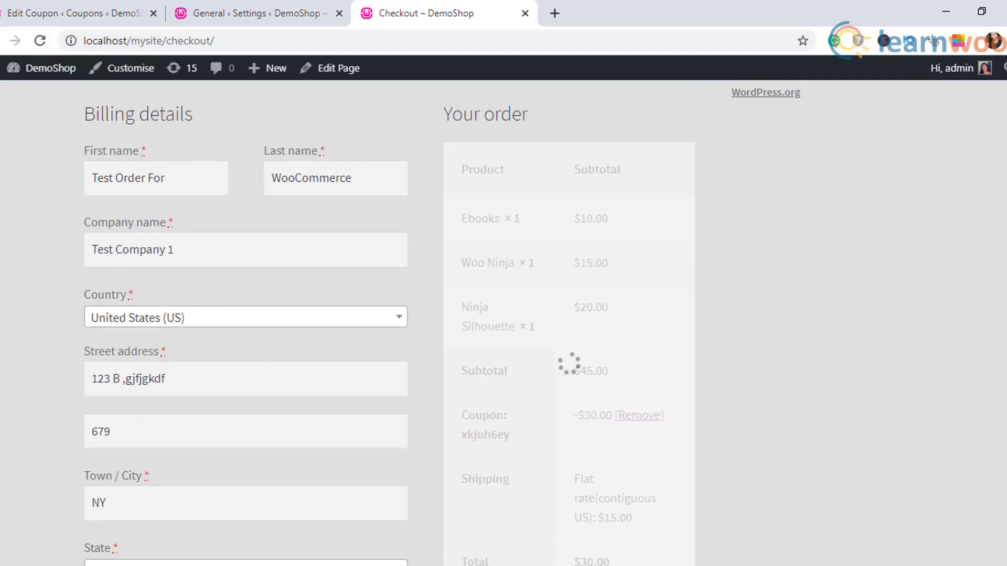
{"action": "scroll", "coordinate": [444, 322], "scroll_direction": "down", "scroll_amount": 1}
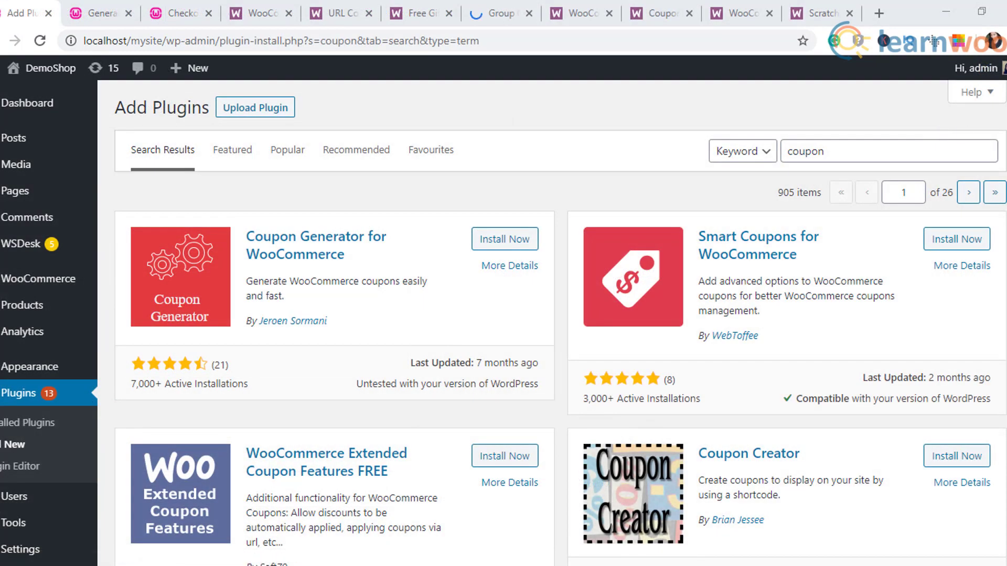
{"action": "scroll", "coordinate": [560, 323], "scroll_direction": "down", "scroll_amount": 2}
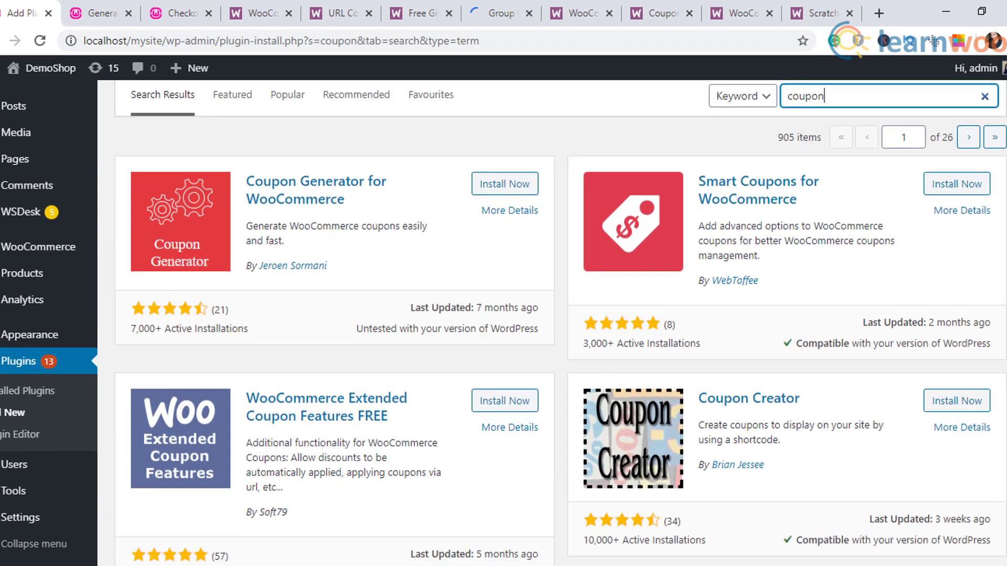
{"action": "scroll", "coordinate": [560, 323], "scroll_direction": "down", "scroll_amount": 2}
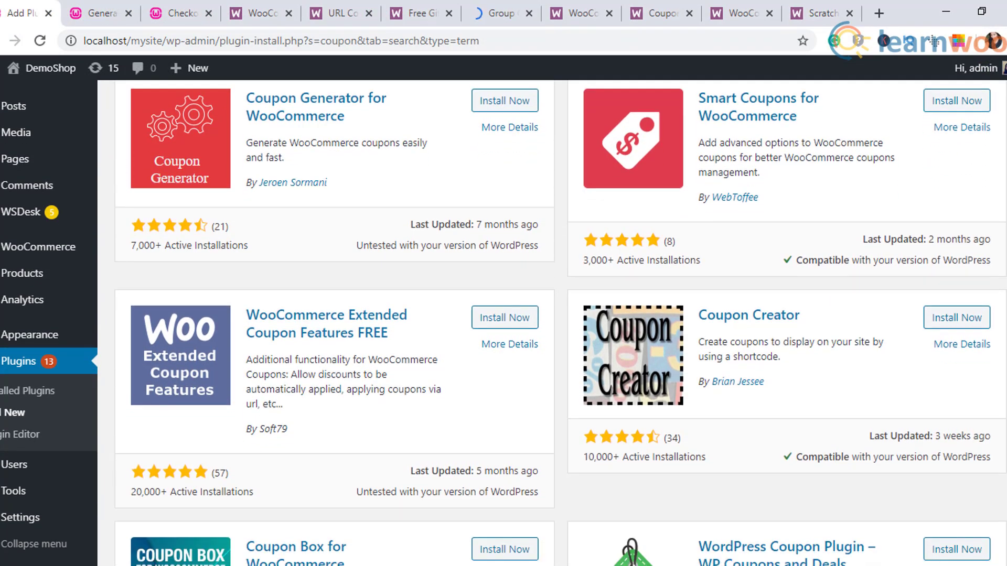
{"action": "scroll", "coordinate": [560, 323], "scroll_direction": "down", "scroll_amount": 5}
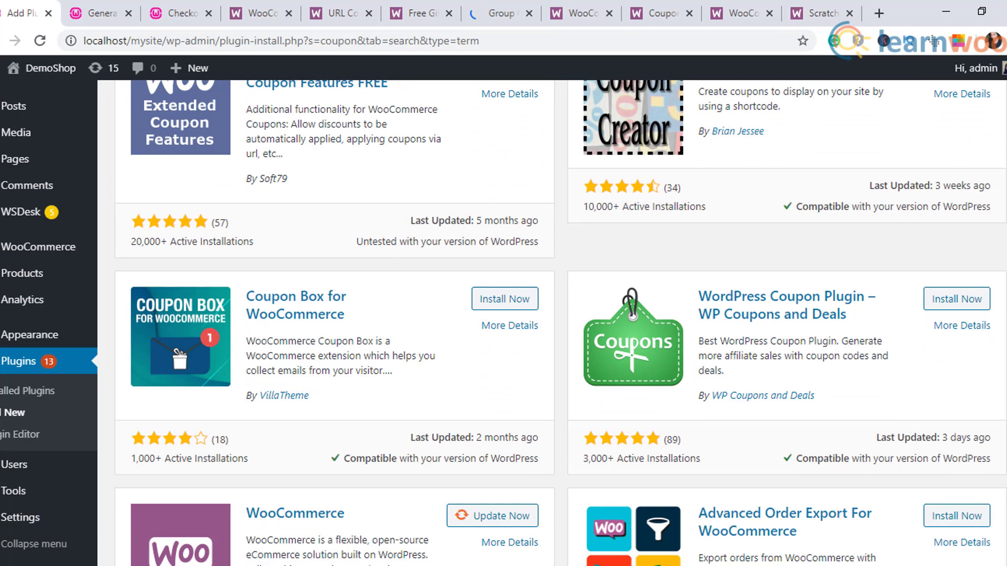
Step: Skim the Smart Coupons page, then read the URL Coupons page down to its Checkout Process screenshot
{"action": "left_click", "coordinate": [247, 16]}
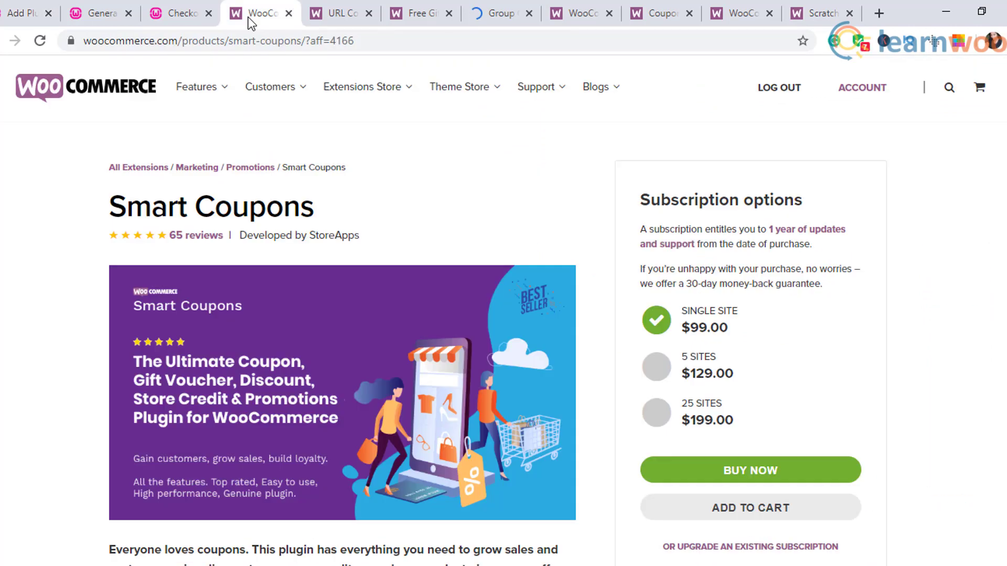
{"action": "scroll", "coordinate": [247, 16], "scroll_direction": "down", "scroll_amount": 4}
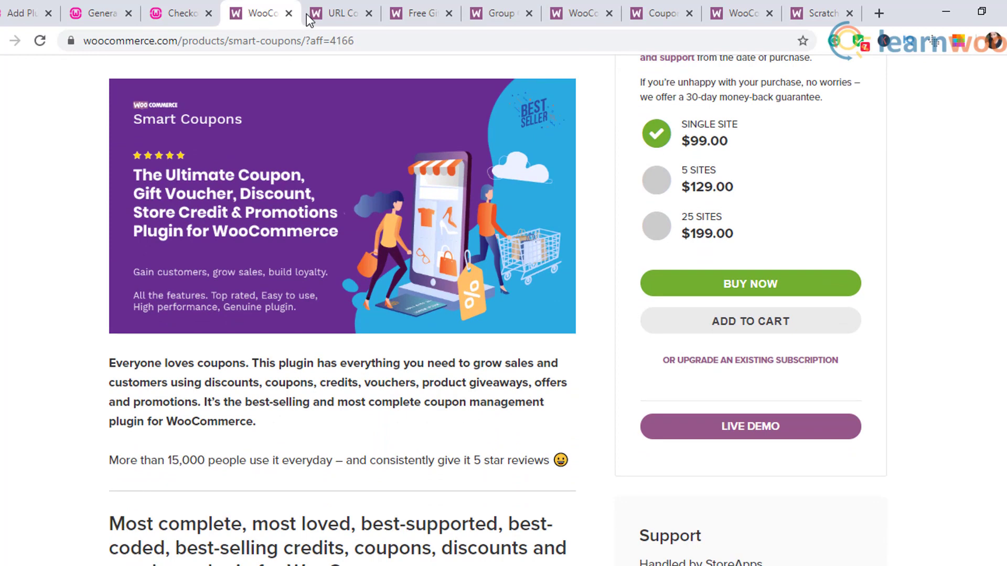
{"action": "left_click", "coordinate": [332, 19]}
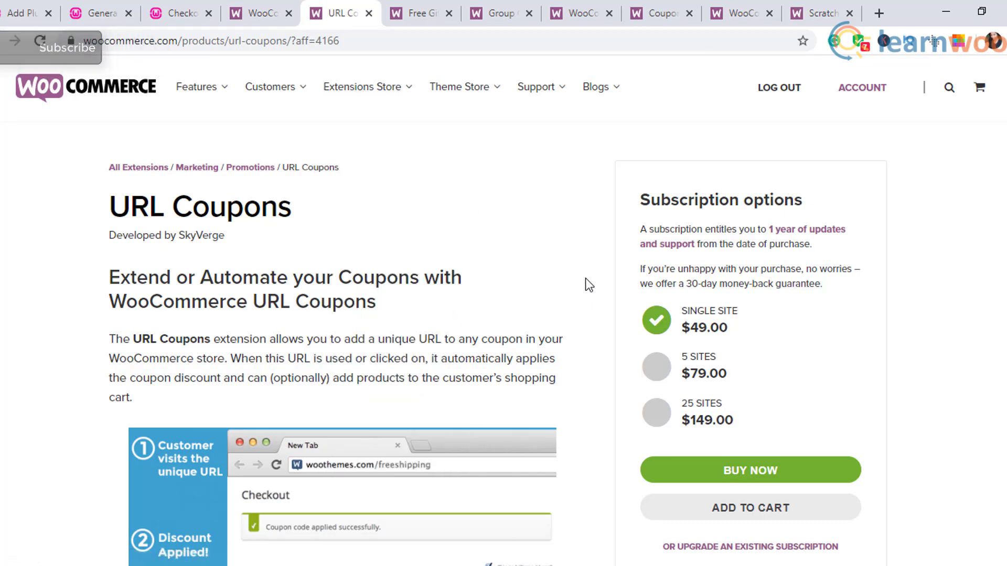
{"action": "scroll", "coordinate": [585, 277], "scroll_direction": "down", "scroll_amount": 2}
{"action": "scroll", "coordinate": [585, 278], "scroll_direction": "down", "scroll_amount": 3}
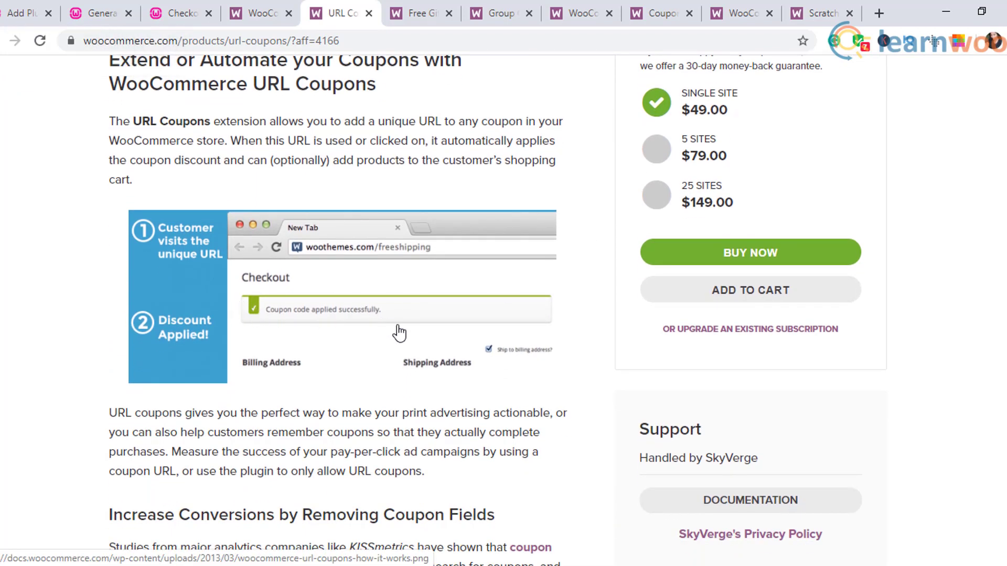
{"action": "scroll", "coordinate": [399, 332], "scroll_direction": "down", "scroll_amount": 8}
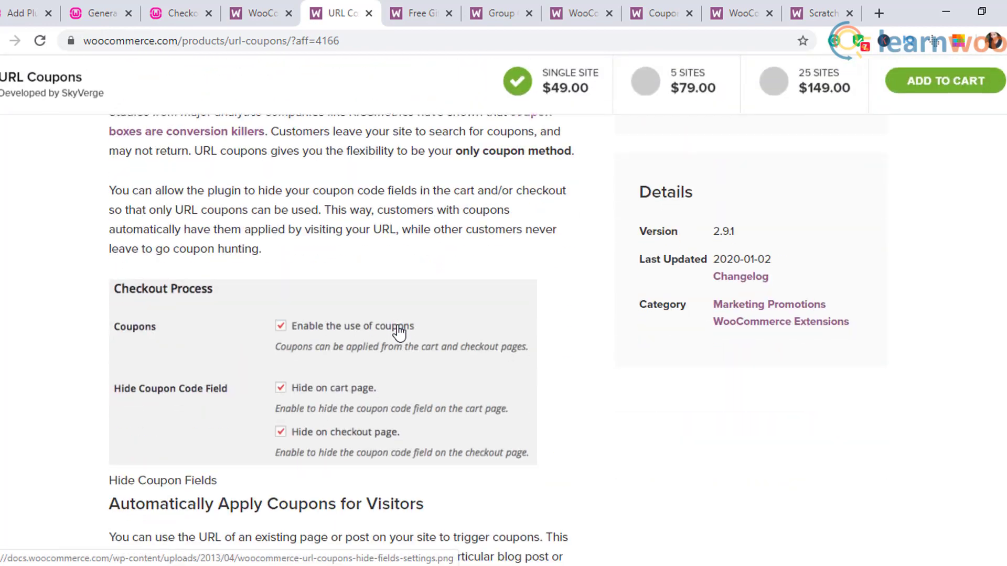
Step: Read the Group Coupons extension features, including automatic application, group restrictions and member exclusion
{"action": "left_click", "coordinate": [501, 13]}
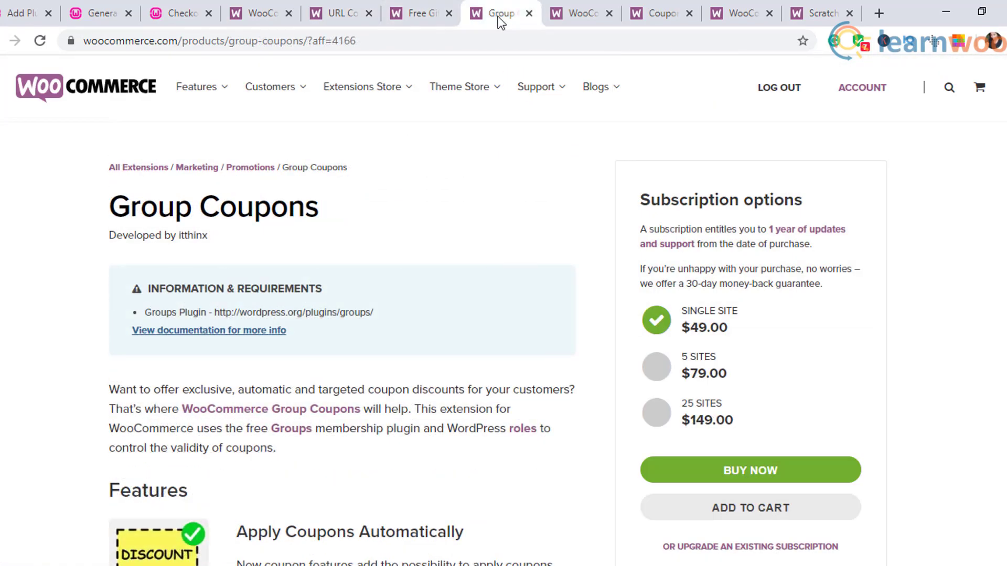
{"action": "key", "text": "Down"}
{"action": "key", "text": "Down"}
{"action": "key", "text": "Down"}
{"action": "key", "text": "Down"}
{"action": "key", "text": "Down"}
{"action": "key", "text": "Down"}
{"action": "key", "text": "Down"}
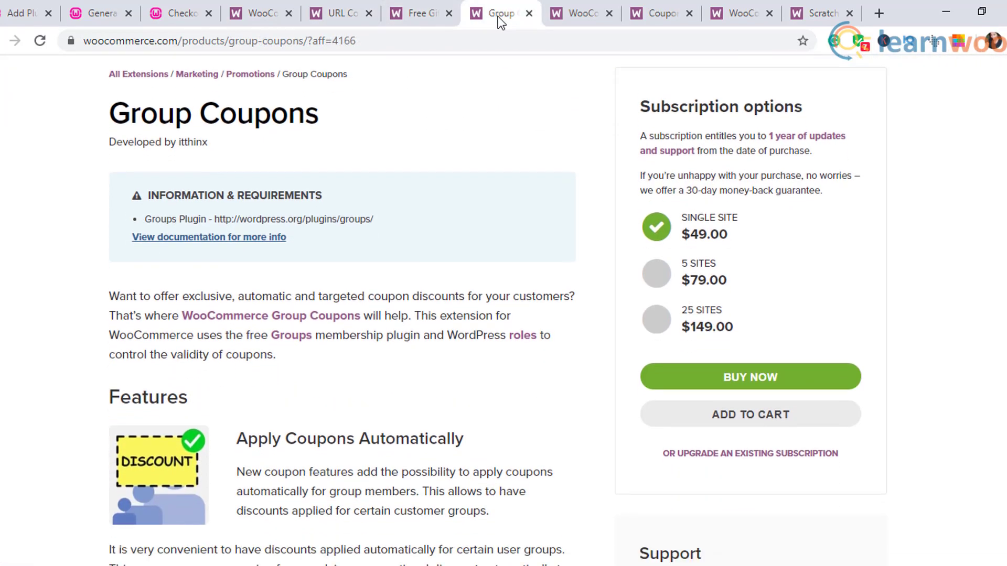
{"action": "key", "text": "Down"}
{"action": "key", "text": "Down"}
{"action": "key", "text": "Down"}
{"action": "key", "text": "Down"}
{"action": "key", "text": "Down"}
{"action": "key", "text": "Down"}
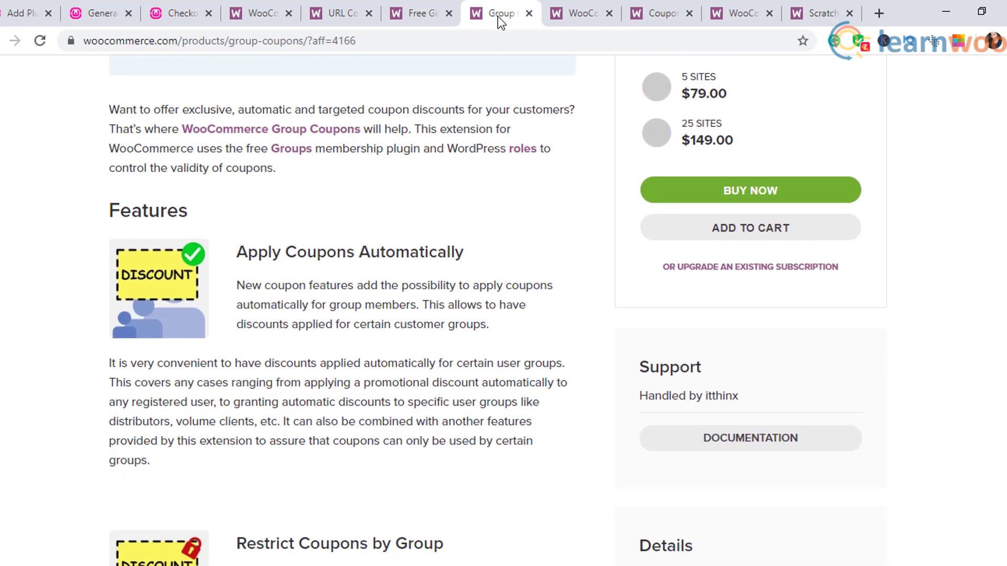
{"action": "key", "text": "Down"}
{"action": "key", "text": "Down"}
{"action": "key", "text": "Down"}
{"action": "key", "text": "Down"}
{"action": "key", "text": "Down"}
{"action": "key", "text": "Down"}
{"action": "key", "text": "Down"}
{"action": "key", "text": "Down"}
{"action": "key", "text": "Down"}
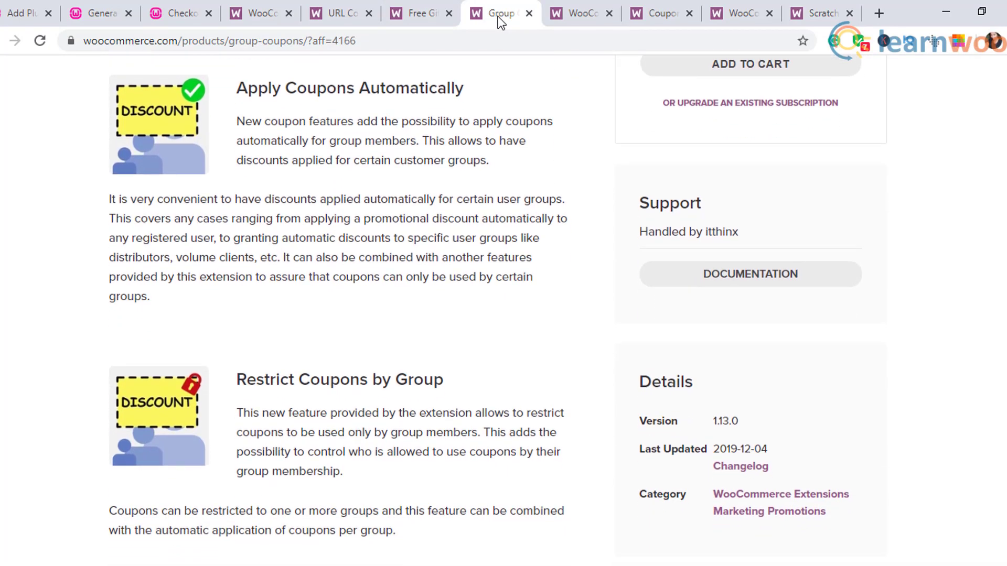
{"action": "key", "text": "Down"}
{"action": "key", "text": "Down"}
{"action": "key", "text": "Down"}
{"action": "key", "text": "Down"}
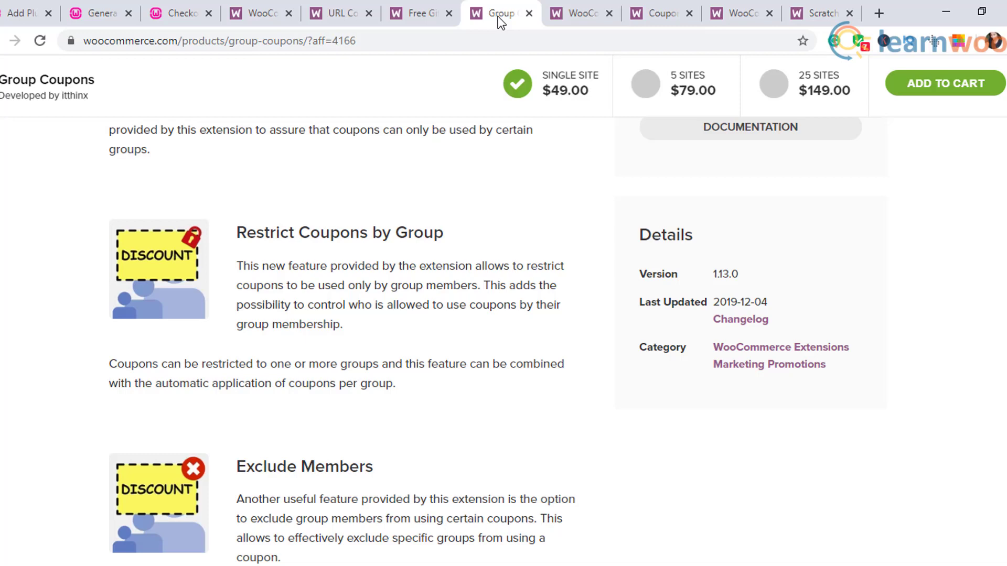
{"action": "key", "text": "Down"}
{"action": "key", "text": "Down"}
{"action": "key", "text": "Down"}
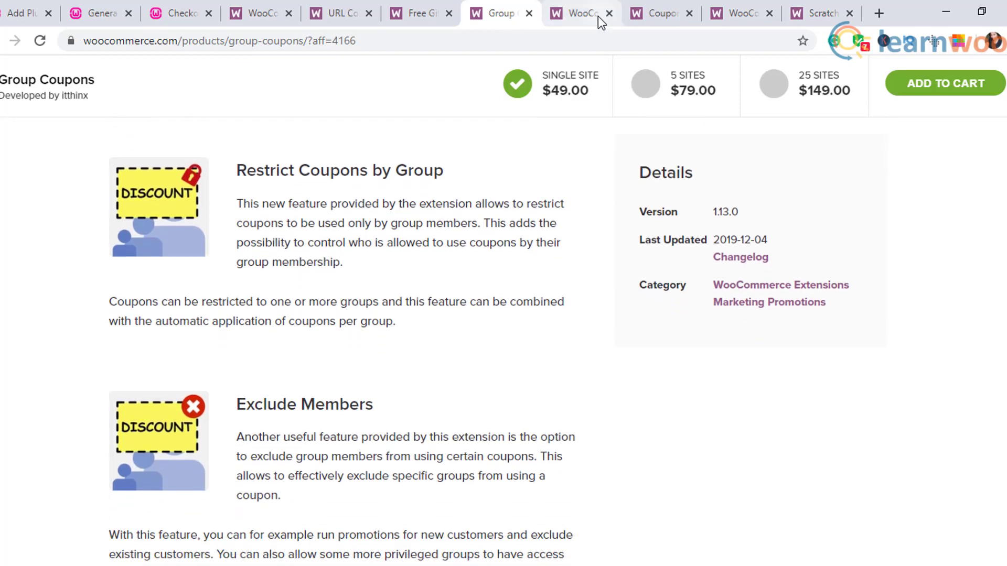
Step: Read the WooCommerce Coupon Campaigns description down to its campaign performance report image
{"action": "left_click", "coordinate": [579, 13]}
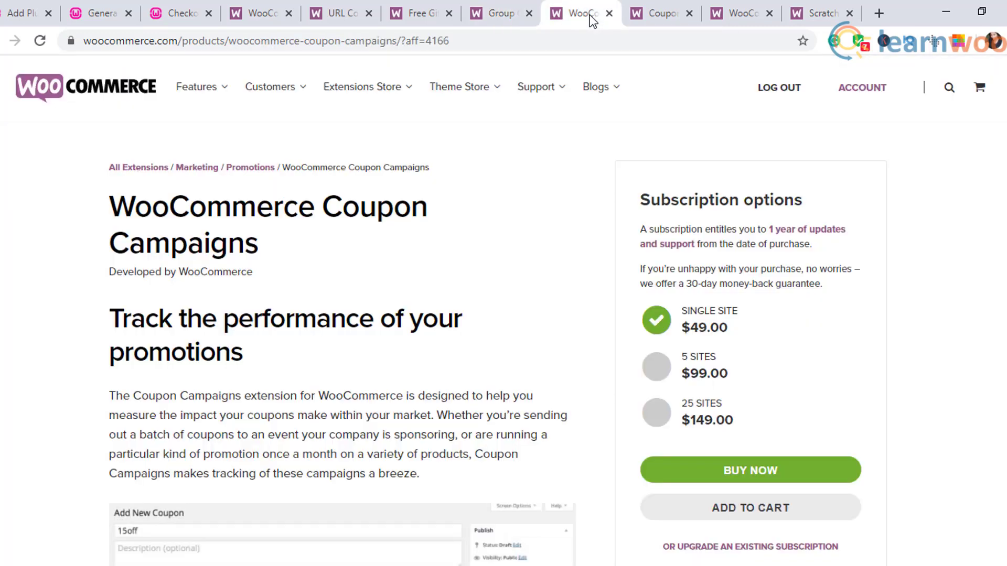
{"action": "key", "text": "Down"}
{"action": "key", "text": "Down"}
{"action": "key", "text": "Down"}
{"action": "key", "text": "Down"}
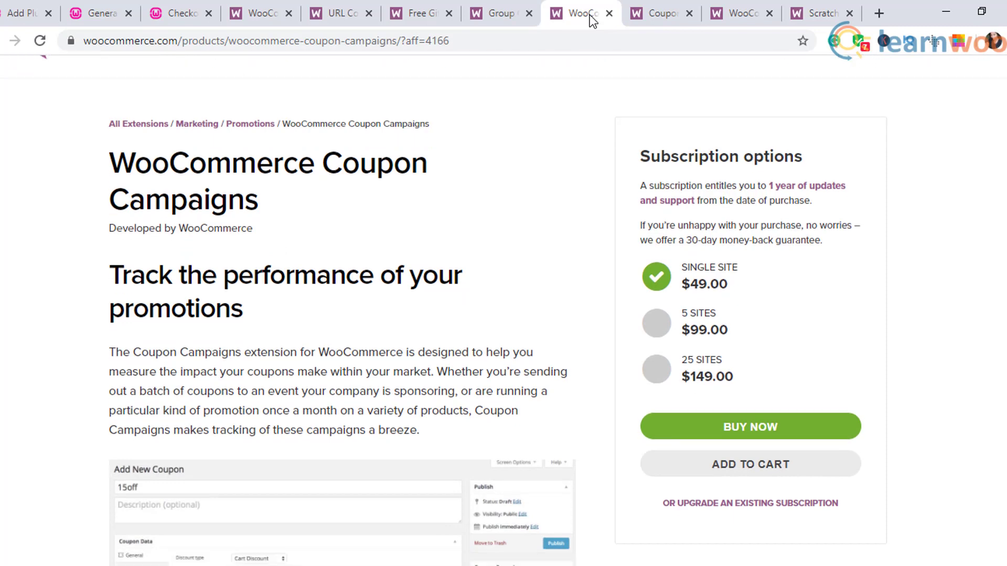
{"action": "key", "text": "Down"}
{"action": "key", "text": "Down"}
{"action": "key", "text": "Down"}
{"action": "key", "text": "Down"}
{"action": "key", "text": "Down"}
{"action": "key", "text": "Down"}
{"action": "key", "text": "Down"}
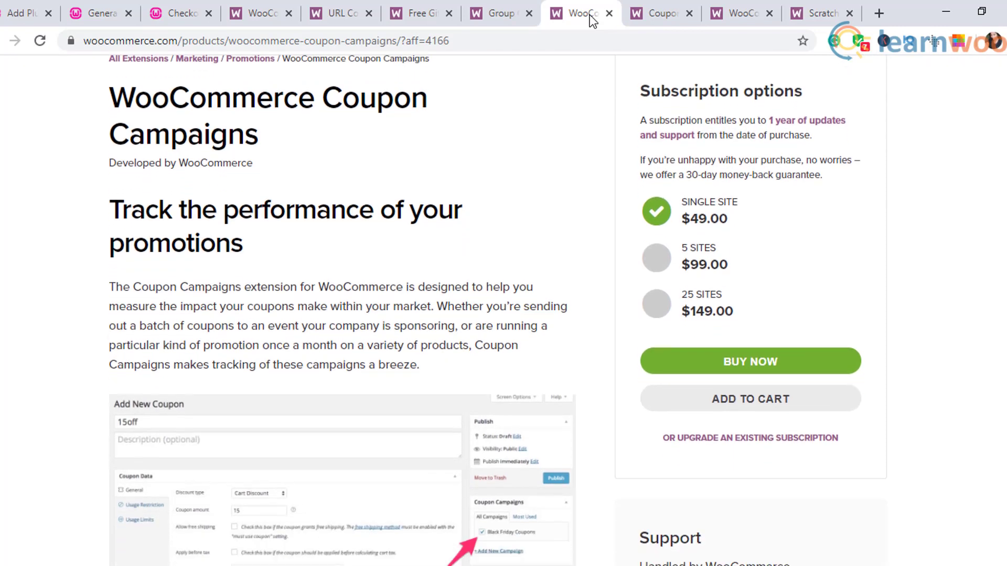
{"action": "key", "text": "Down"}
{"action": "key", "text": "Down"}
{"action": "key", "text": "Down"}
{"action": "key", "text": "Down"}
{"action": "key", "text": "Down"}
{"action": "key", "text": "Down"}
{"action": "key", "text": "Down"}
{"action": "key", "text": "Down"}
{"action": "key", "text": "Down"}
{"action": "key", "text": "Down"}
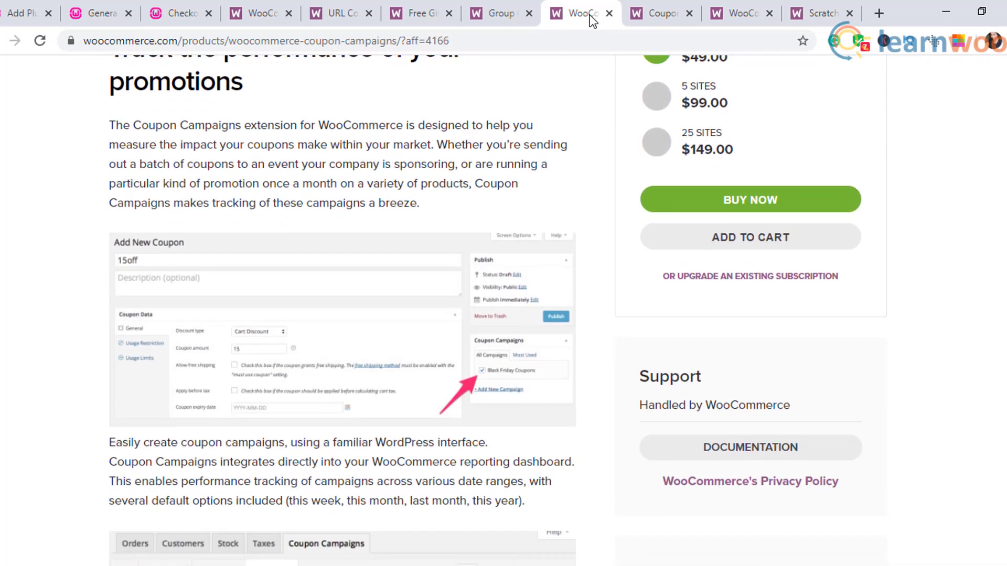
{"action": "key", "text": "Down"}
{"action": "key", "text": "Down"}
{"action": "key", "text": "Down"}
{"action": "key", "text": "Down"}
{"action": "key", "text": "Down"}
{"action": "key", "text": "Down"}
{"action": "key", "text": "Down"}
{"action": "key", "text": "Down"}
{"action": "key", "text": "Down"}
{"action": "key", "text": "Down"}
{"action": "key", "text": "Down"}
{"action": "key", "text": "Down"}
{"action": "key", "text": "Down"}
{"action": "key", "text": "Down"}
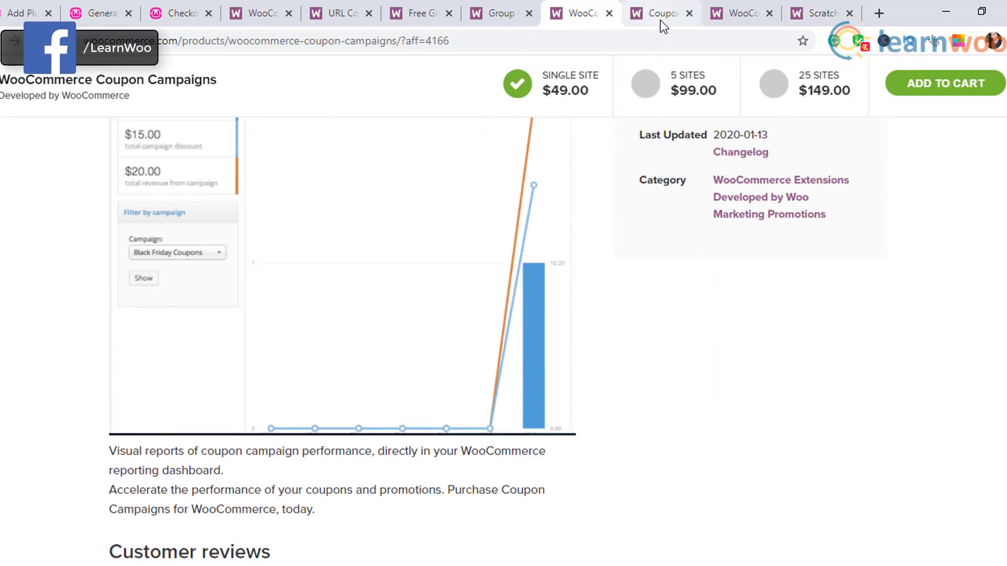
Step: Read through the Coupon Referral Program extension's description and benefits
{"action": "left_click", "coordinate": [659, 20]}
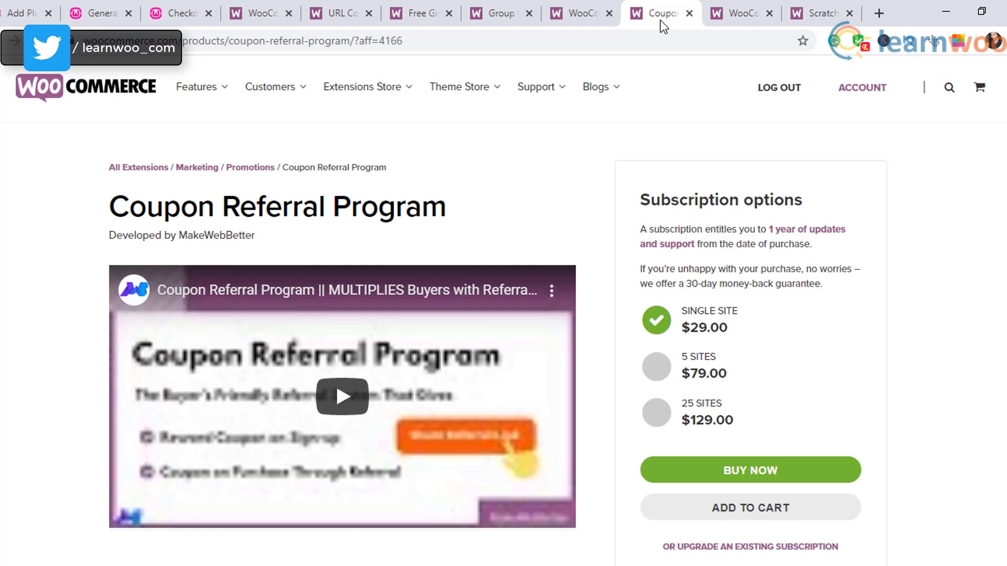
{"action": "key", "text": "Down"}
{"action": "key", "text": "Down"}
{"action": "key", "text": "Down"}
{"action": "key", "text": "Down"}
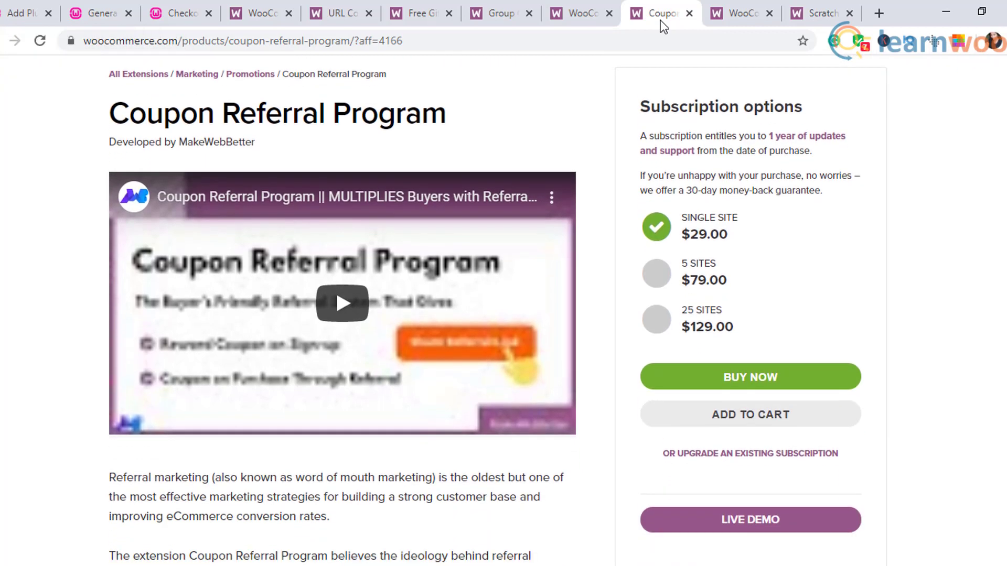
{"action": "key", "text": "Down"}
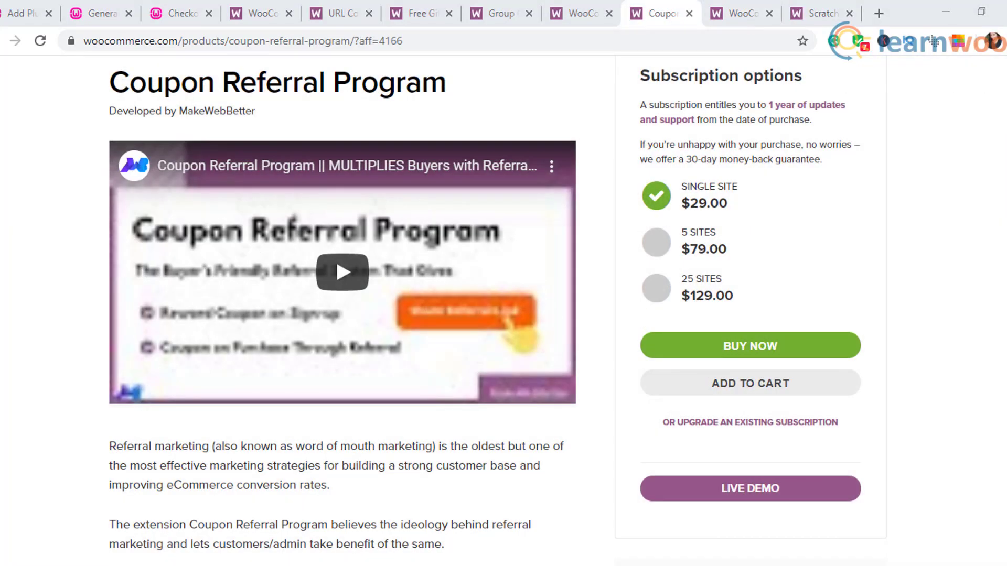
{"action": "scroll", "coordinate": [498, 309], "scroll_direction": "down", "scroll_amount": 3}
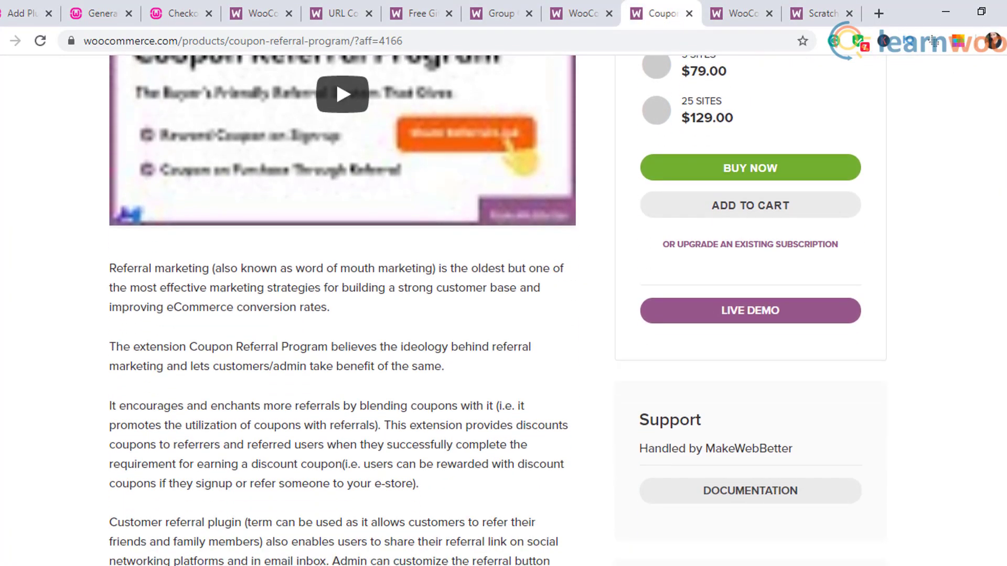
{"action": "scroll", "coordinate": [498, 309], "scroll_direction": "down", "scroll_amount": 8}
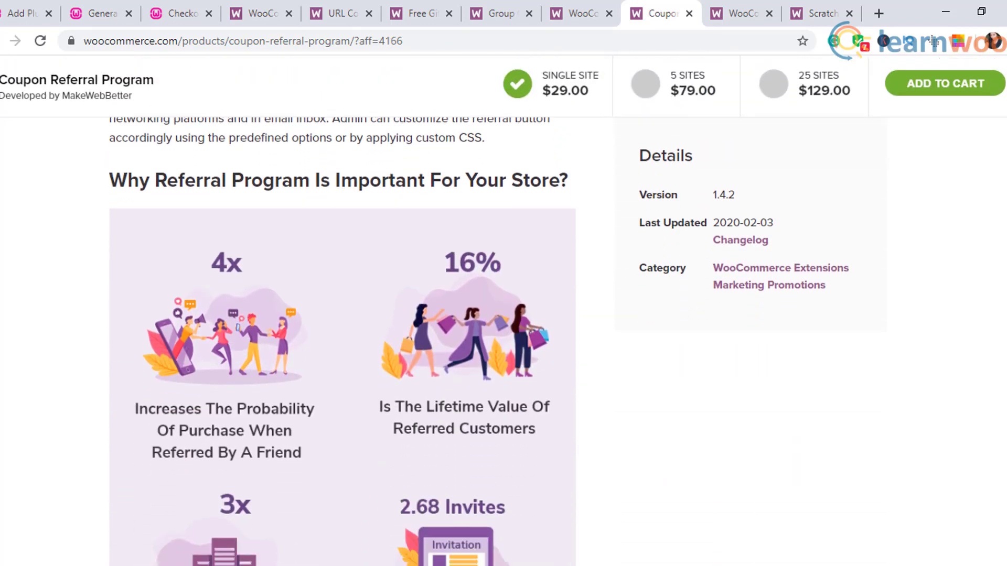
{"action": "scroll", "coordinate": [499, 309], "scroll_direction": "down", "scroll_amount": 2}
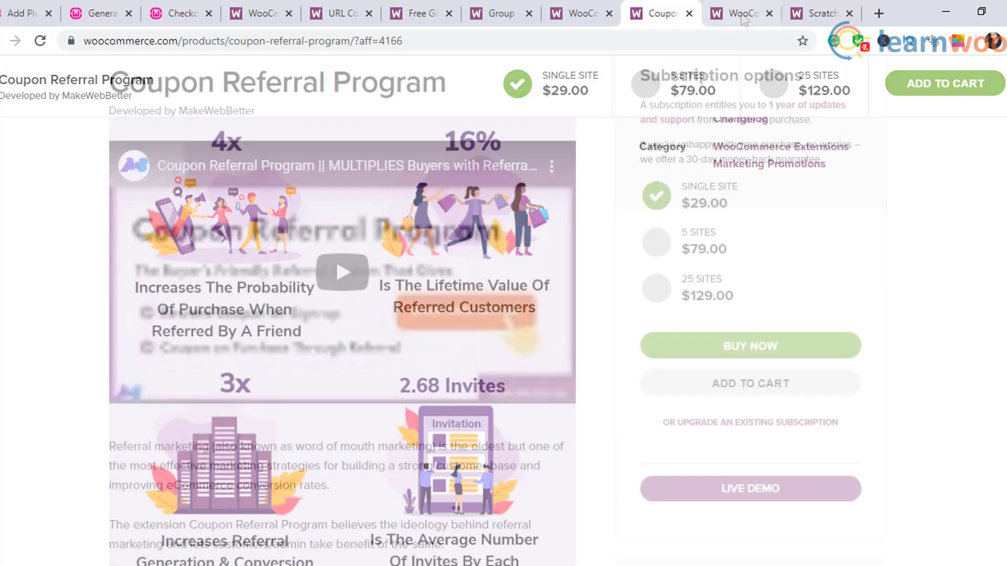
Step: Scroll through the WooCommerce Coupon Restrictions extension page
{"action": "left_click", "coordinate": [743, 14]}
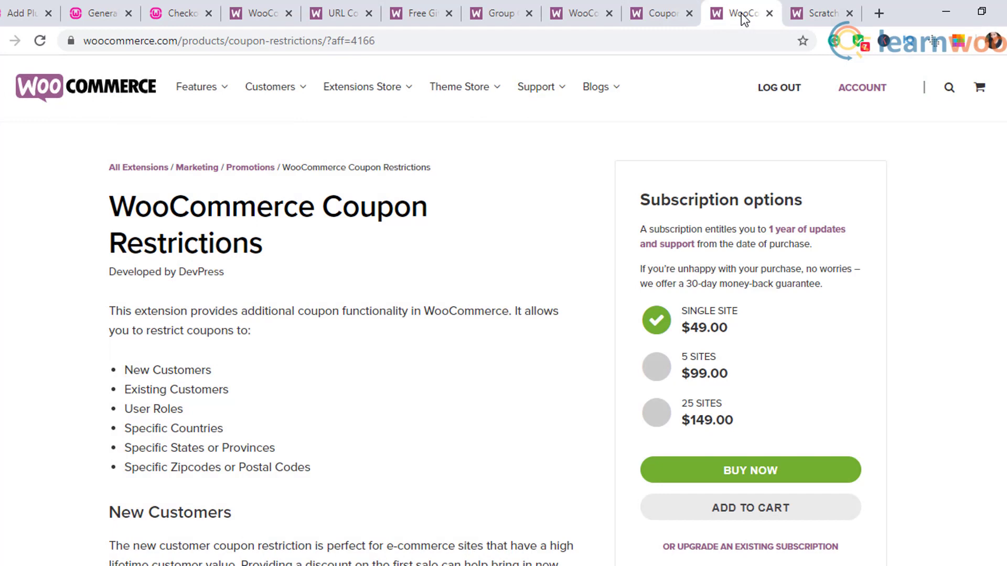
{"action": "scroll", "coordinate": [744, 15], "scroll_direction": "down", "scroll_amount": 1}
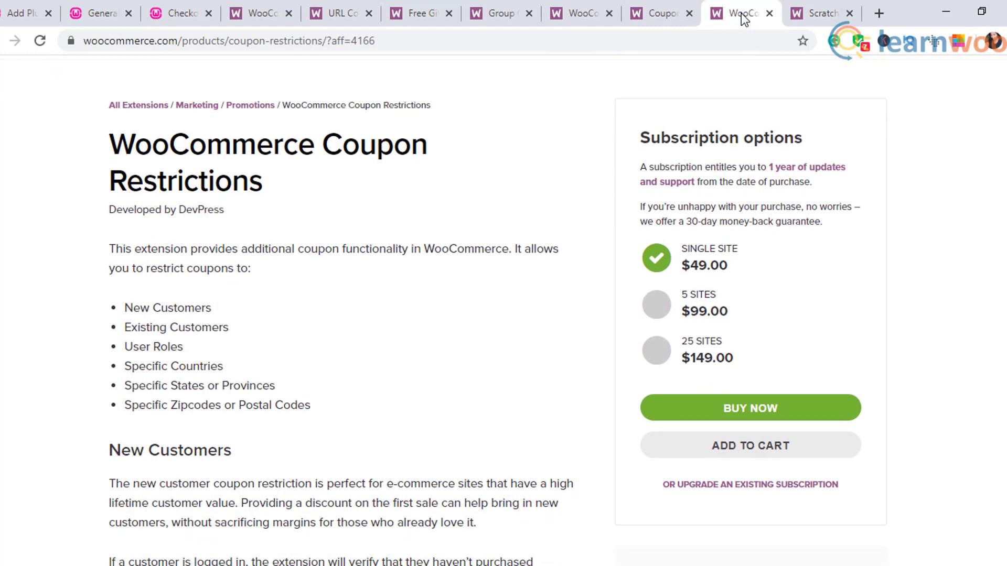
{"action": "scroll", "coordinate": [744, 17], "scroll_direction": "down", "scroll_amount": 1}
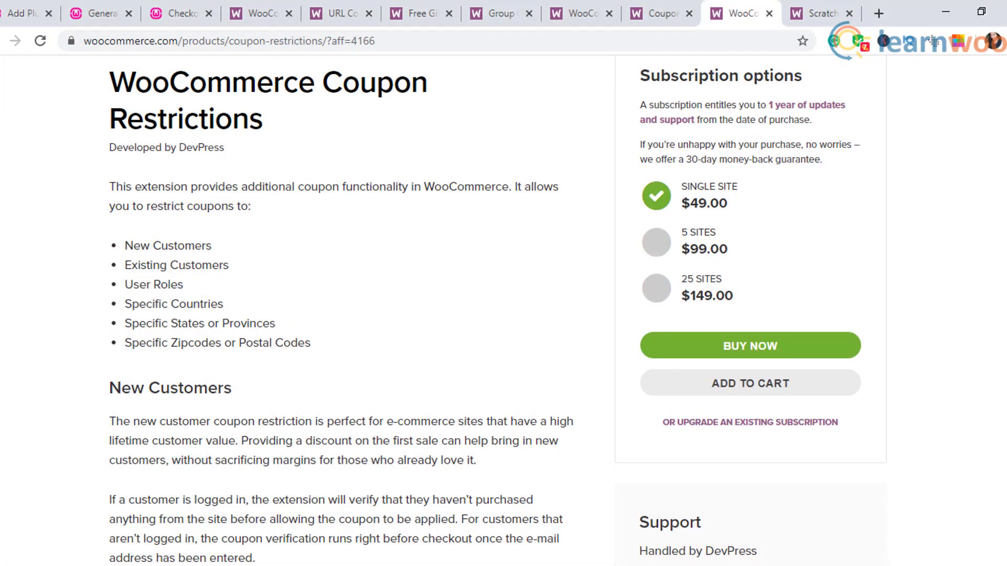
{"action": "scroll", "coordinate": [498, 309], "scroll_direction": "down", "scroll_amount": 5}
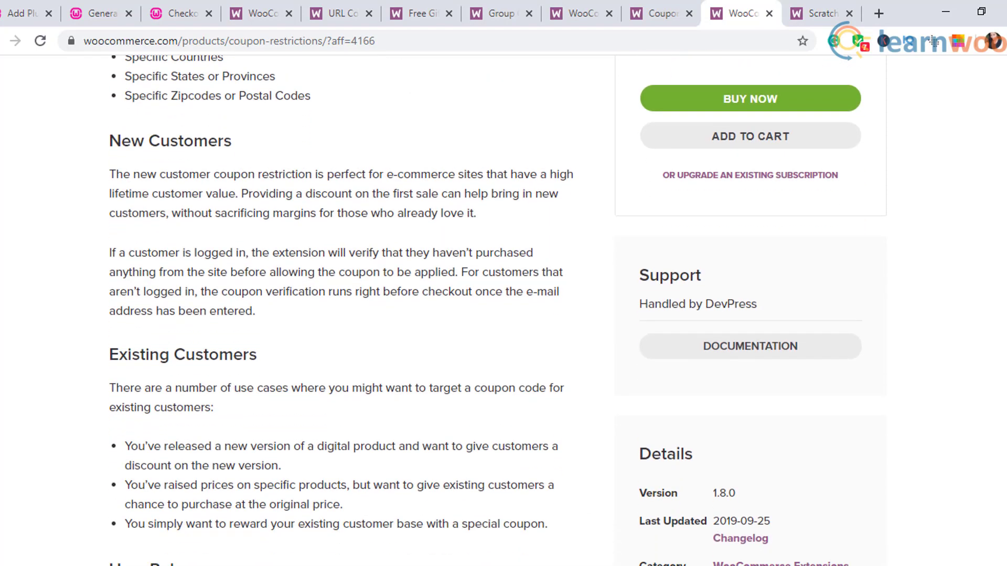
{"action": "scroll", "coordinate": [498, 309], "scroll_direction": "down", "scroll_amount": 6}
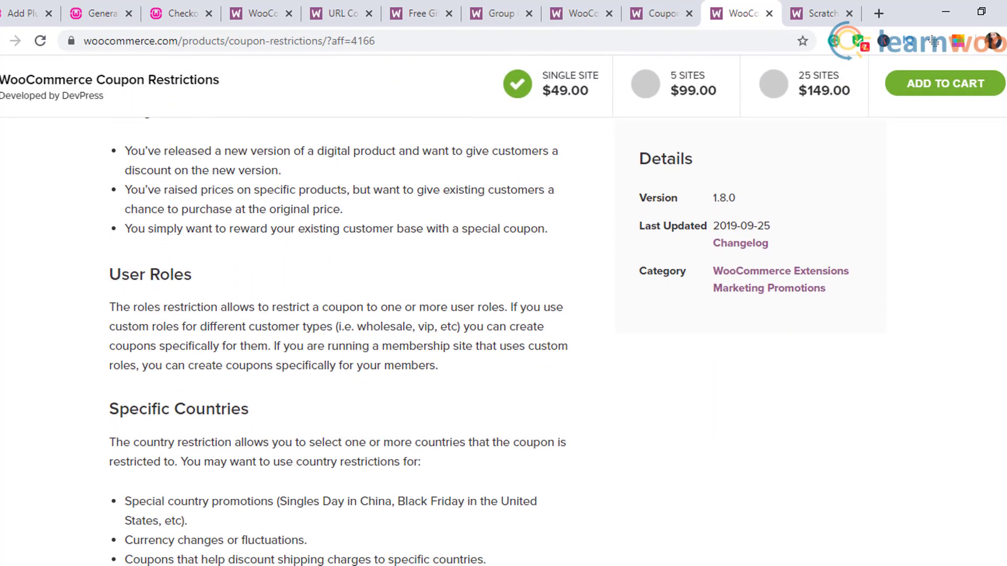
{"action": "scroll", "coordinate": [498, 309], "scroll_direction": "down", "scroll_amount": 3}
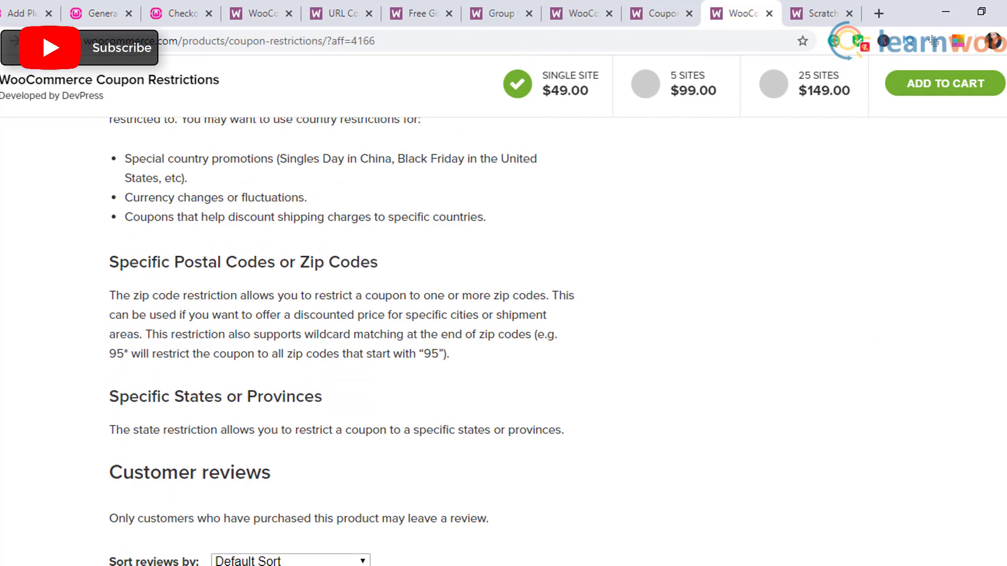
{"action": "scroll", "coordinate": [498, 309], "scroll_direction": "down", "scroll_amount": 2}
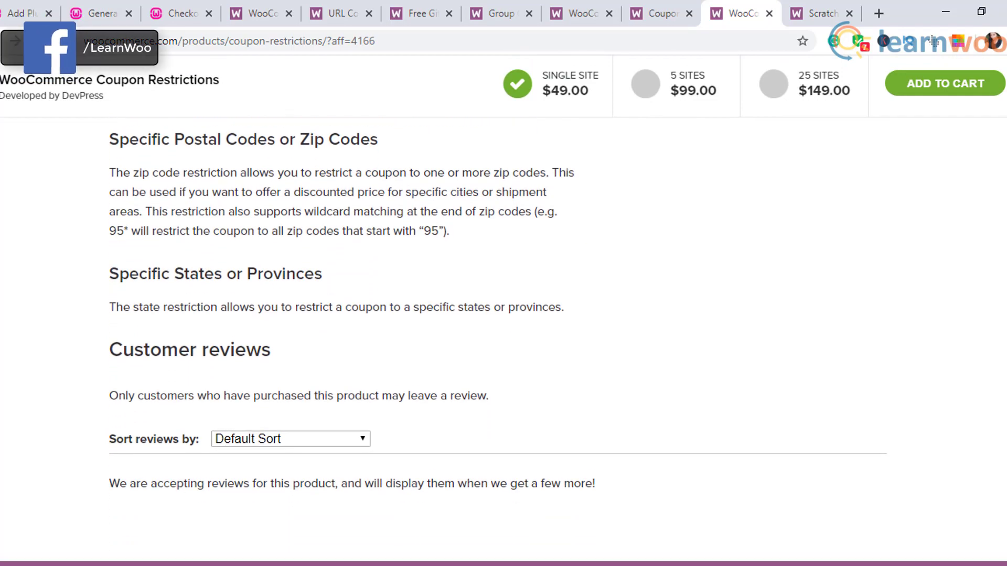
{"action": "scroll", "coordinate": [341, 309], "scroll_direction": "up", "scroll_amount": 10}
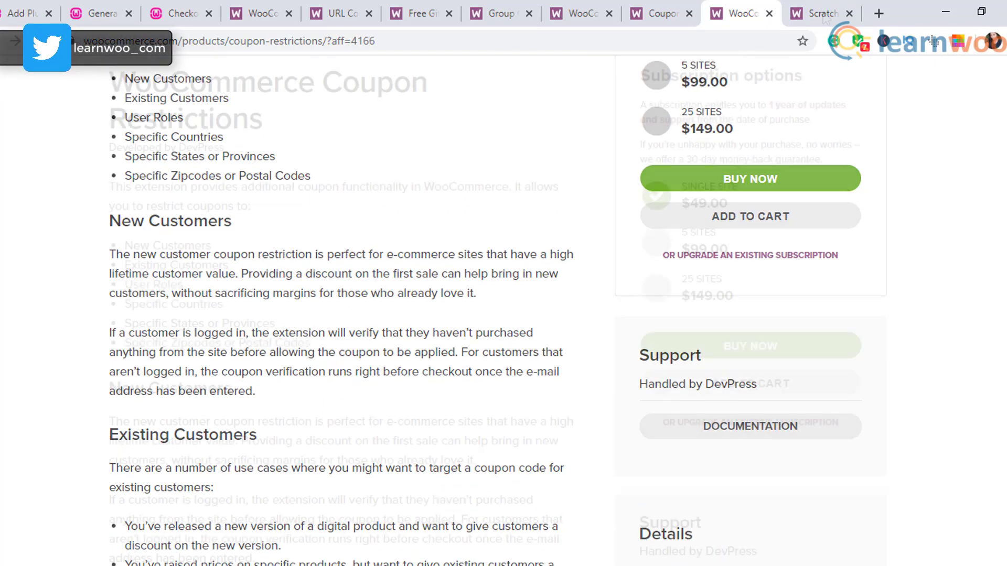
Step: Read down the Scratch Coupon for WooCommerce page through its features
{"action": "left_click", "coordinate": [823, 14]}
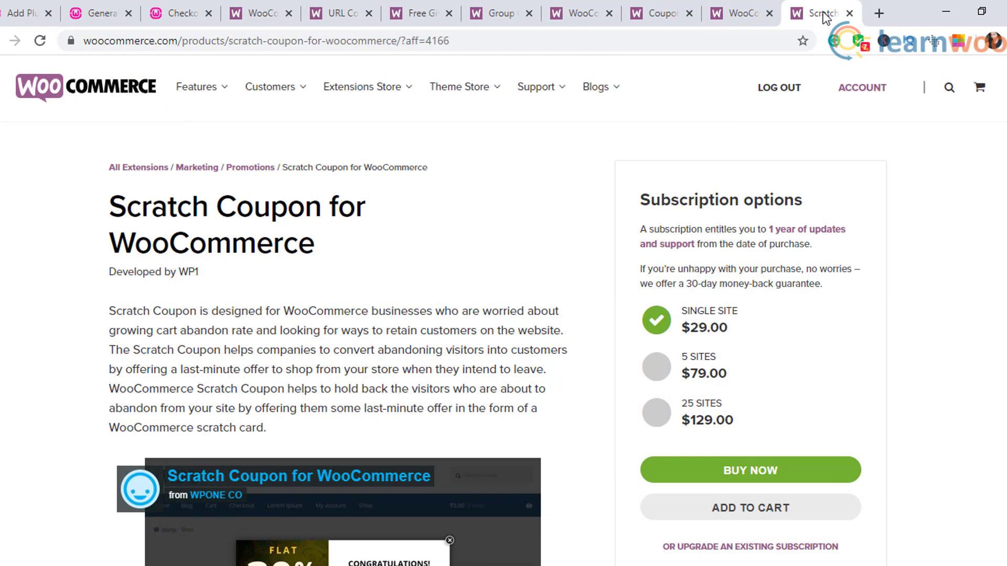
{"action": "scroll", "coordinate": [823, 15], "scroll_direction": "down", "scroll_amount": 1}
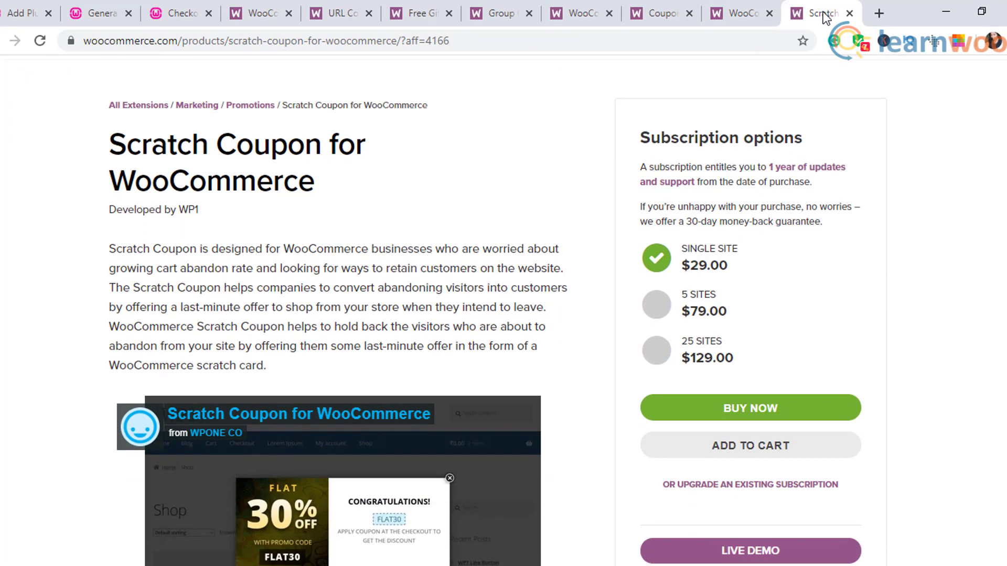
{"action": "scroll", "coordinate": [823, 14], "scroll_direction": "down", "scroll_amount": 2}
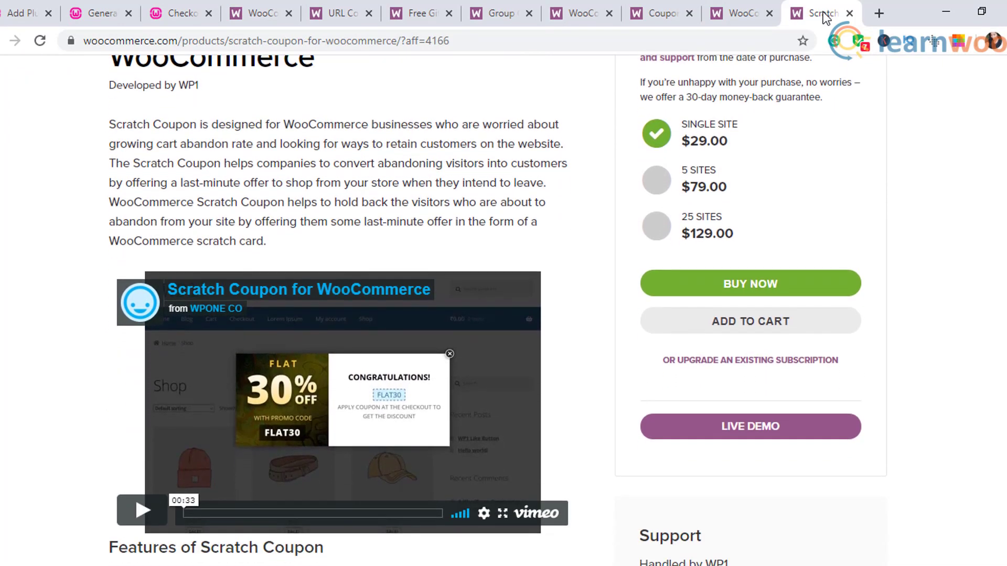
{"action": "scroll", "coordinate": [823, 14], "scroll_direction": "down", "scroll_amount": 1}
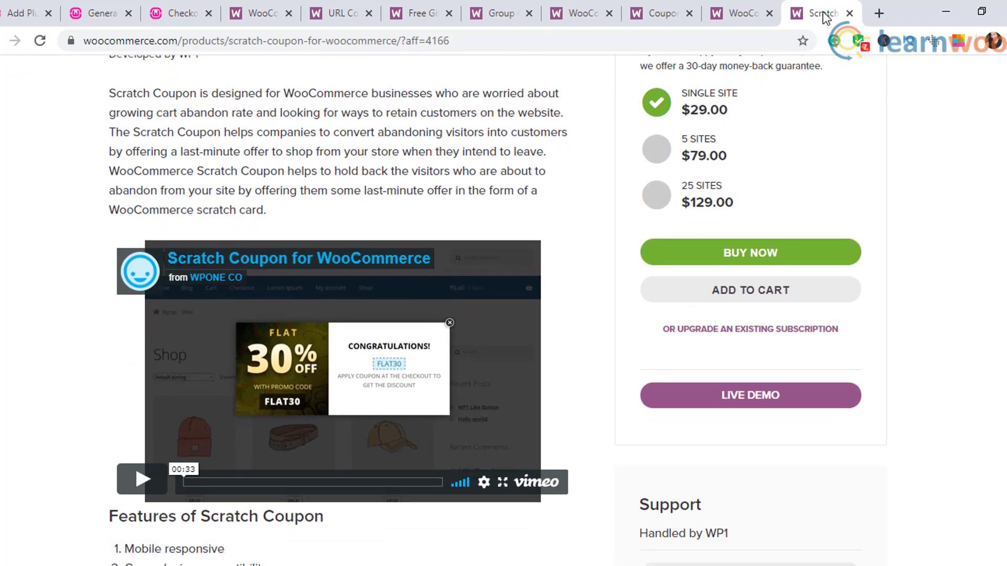
{"action": "scroll", "coordinate": [823, 14], "scroll_direction": "down", "scroll_amount": 6}
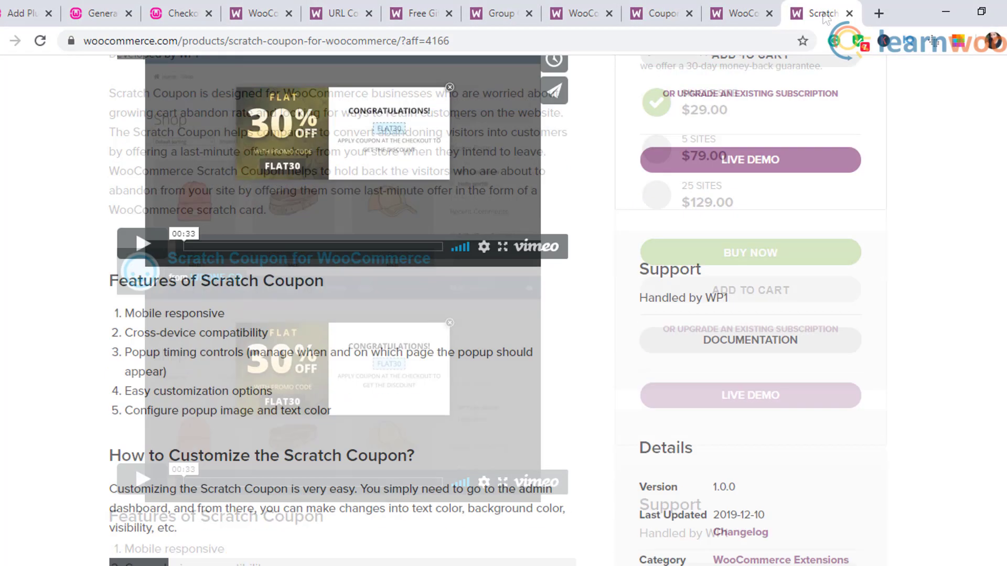
{"action": "scroll", "coordinate": [498, 335], "scroll_direction": "down", "scroll_amount": 5}
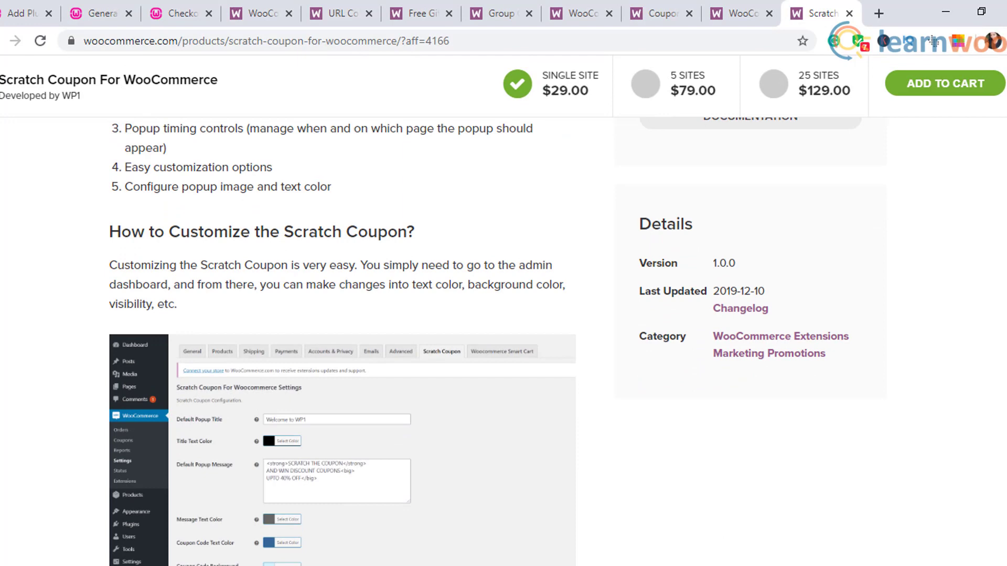
{"action": "scroll", "coordinate": [498, 336], "scroll_direction": "down", "scroll_amount": 2}
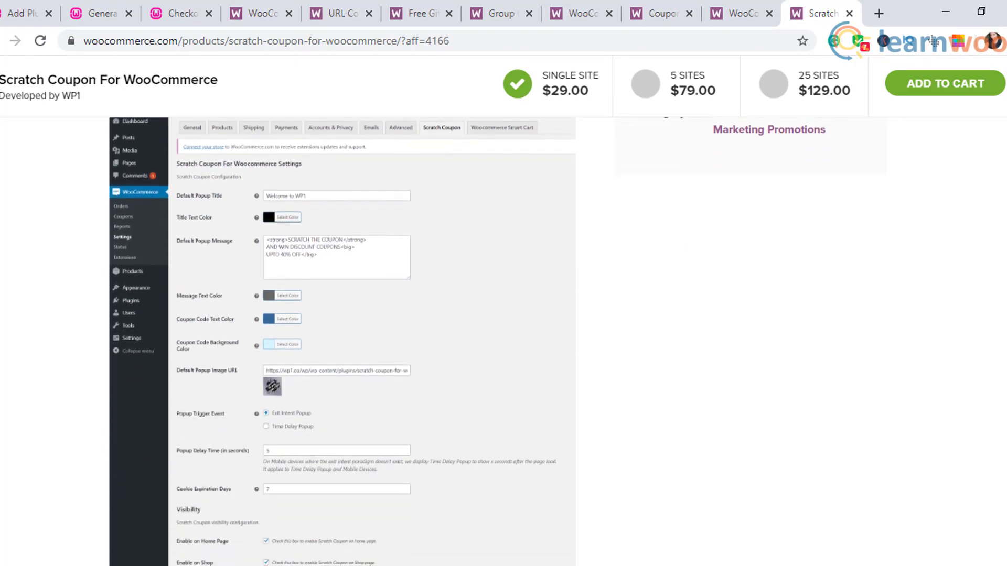
{"action": "scroll", "coordinate": [341, 341], "scroll_direction": "down", "scroll_amount": 9}
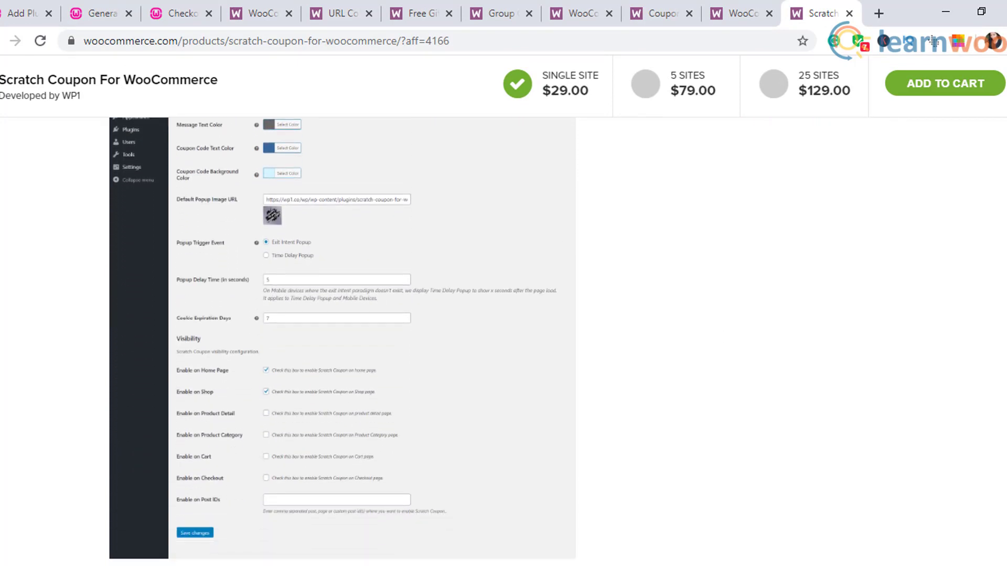
{"action": "scroll", "coordinate": [341, 341], "scroll_direction": "down", "scroll_amount": 2}
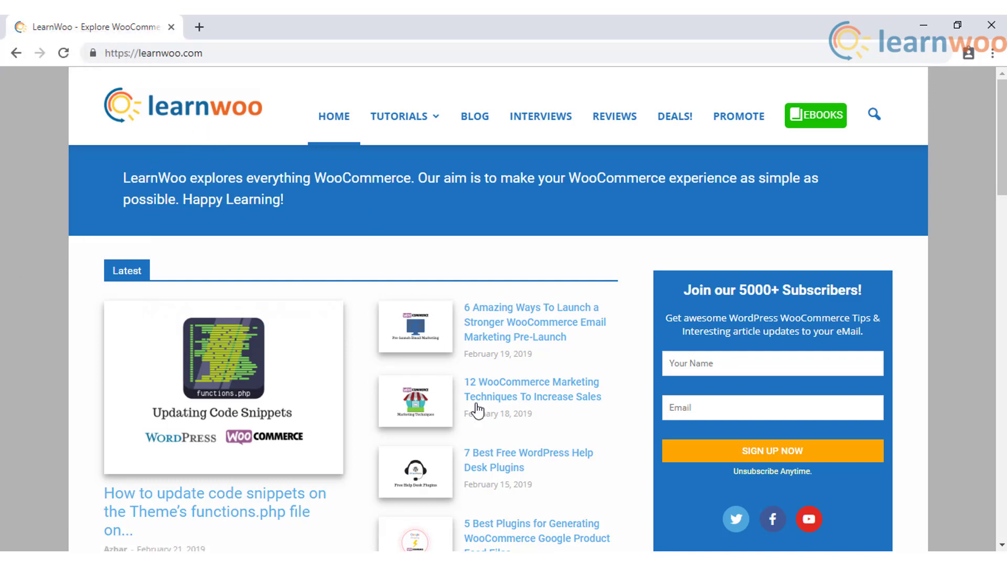
Step: Scroll the LearnWoo home page's latest WooCommerce articles down and back to the top
{"action": "scroll", "coordinate": [492, 395], "scroll_direction": "down", "scroll_amount": 15}
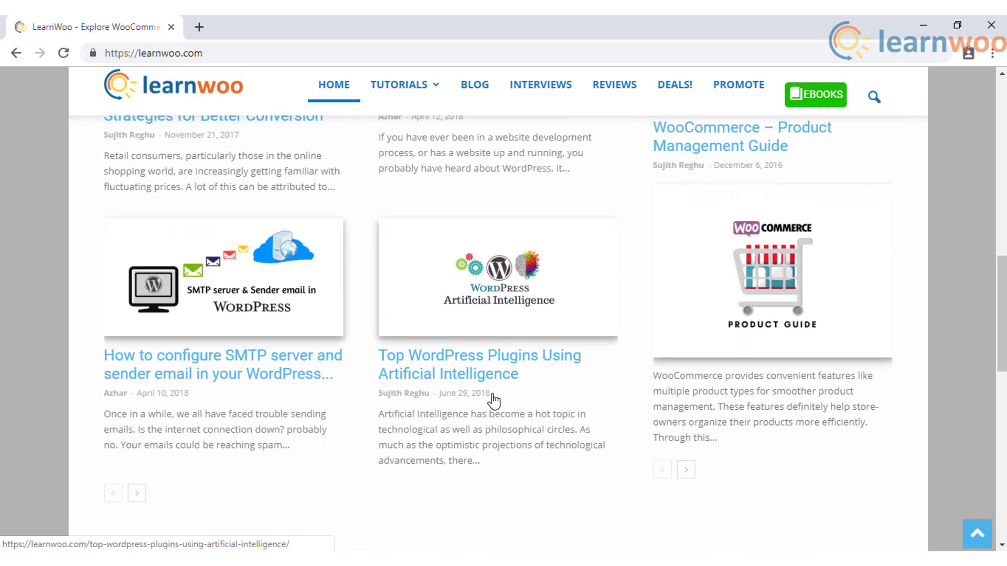
{"action": "scroll", "coordinate": [493, 400], "scroll_direction": "up", "scroll_amount": 15}
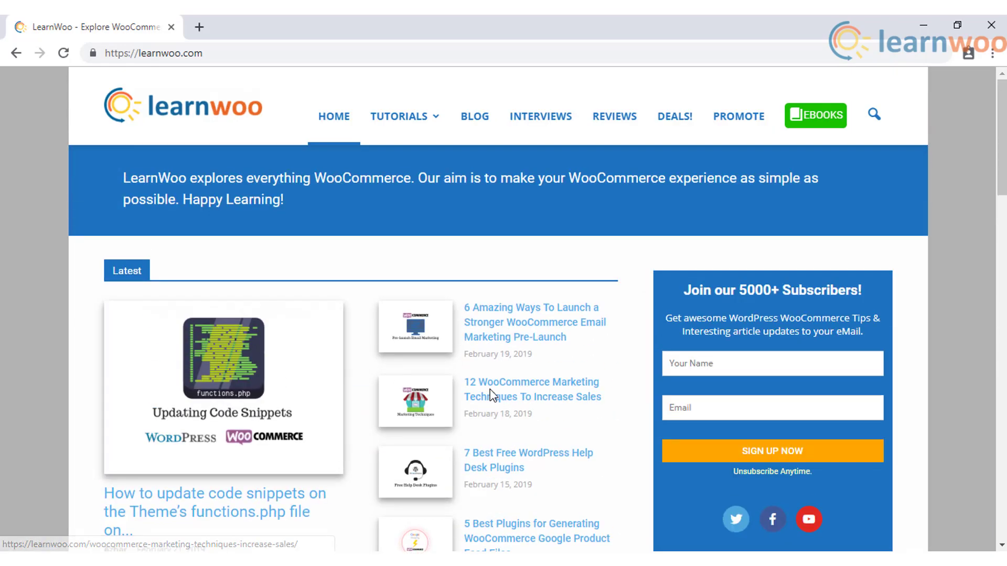